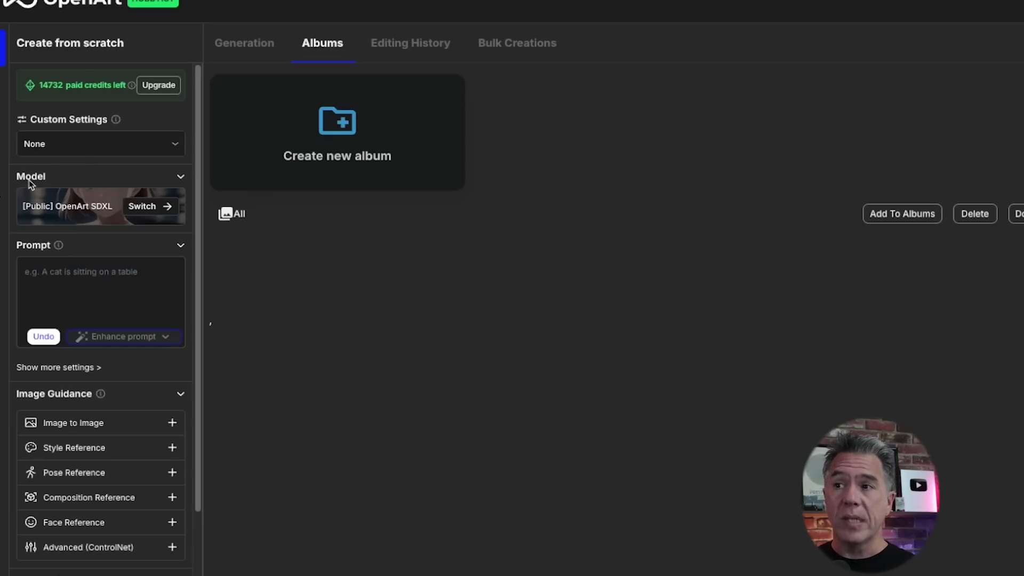
# Open the Public Models gallery to swap in a different model for the new image
pyautogui.click(142, 206)
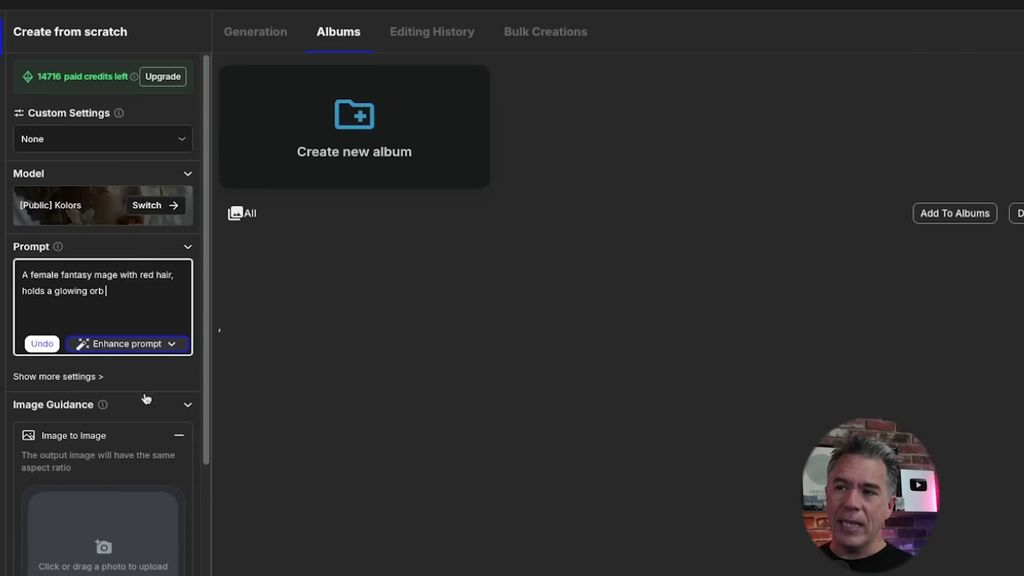
# Enhance the red-haired mage prompt into a detailed version, then delete one phrase from it
pyautogui.click(133, 346)
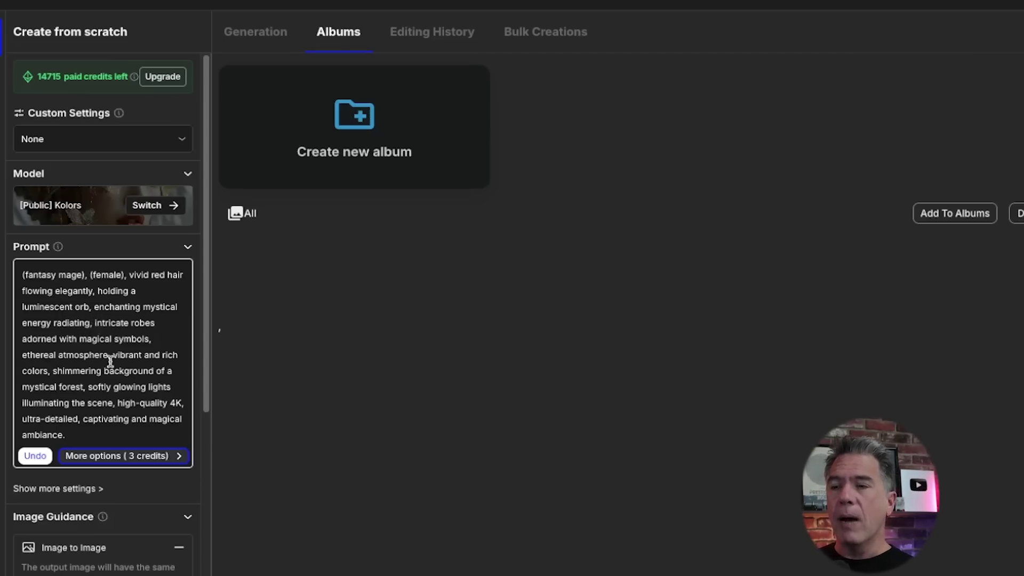
pyautogui.moveTo(80, 371); pyautogui.dragTo(117, 368)
pyautogui.click(110, 339)
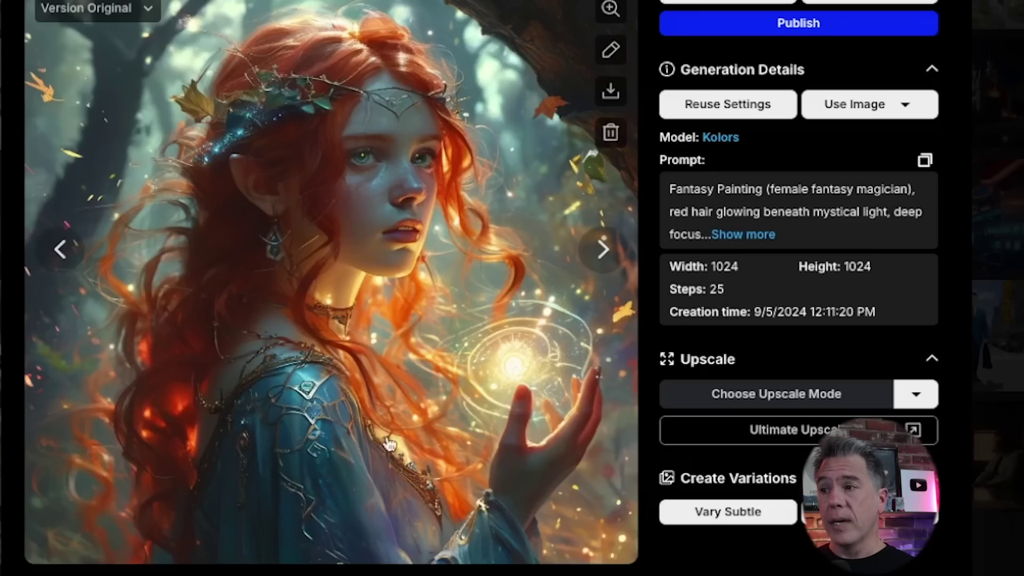
# Step to the next Kolors result, a red-haired elven mage holding a glowing spell
pyautogui.click(603, 249)
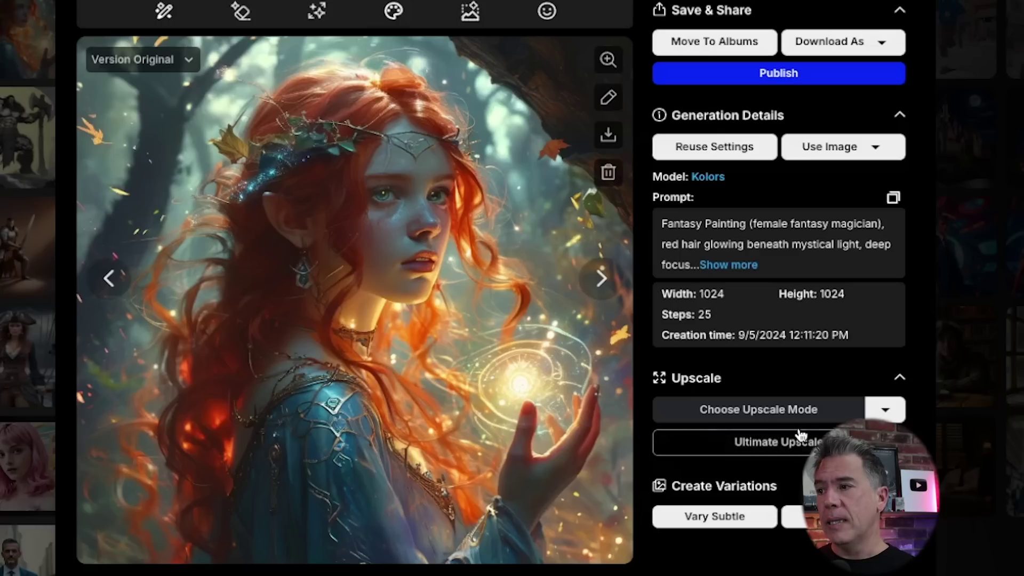
# Send the mage image to Ultimate Upscale and choose Precise upscale at 2K
pyautogui.click(808, 450)
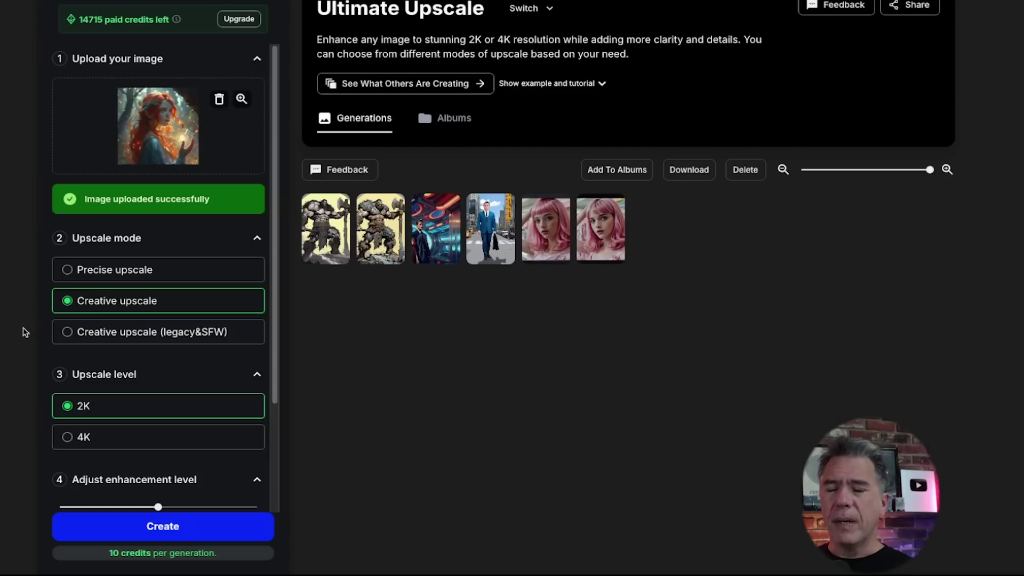
pyautogui.click(127, 272)
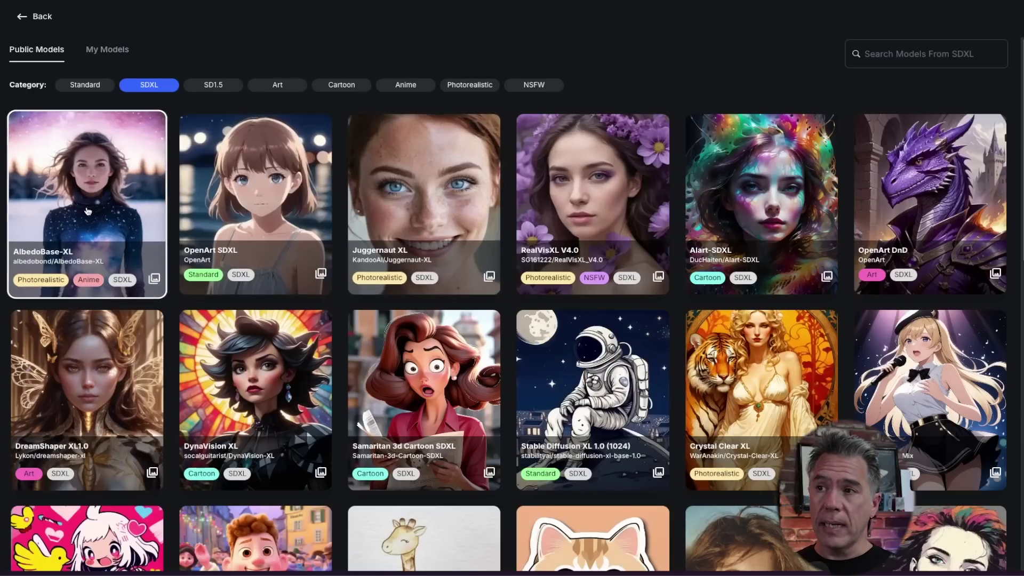
# Select the AlbedoBase-XL model and scroll down to the Image Guidance settings
pyautogui.click(88, 211)
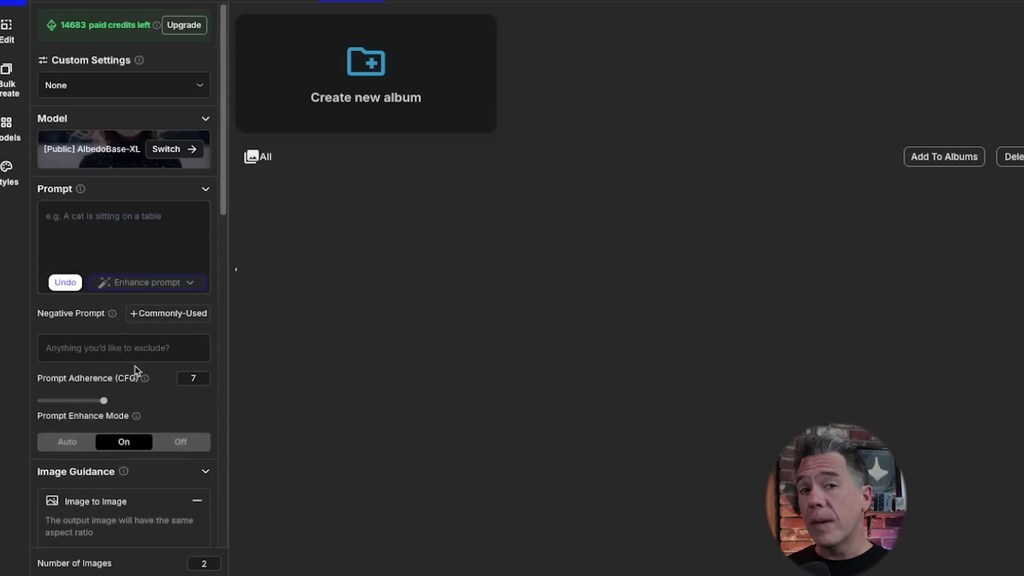
pyautogui.scroll(-6, 137, 370)
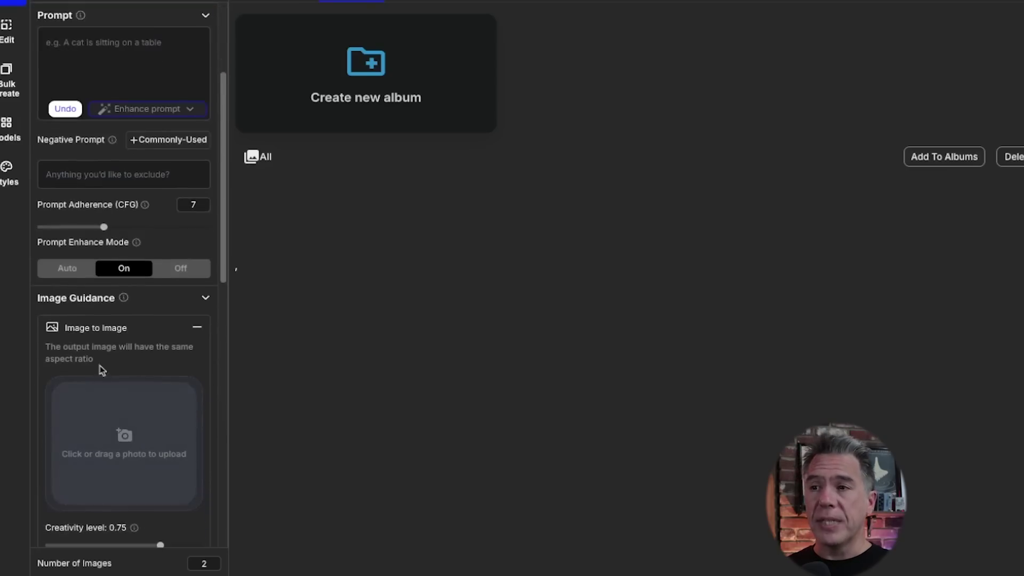
pyautogui.scroll(-3, 128, 383)
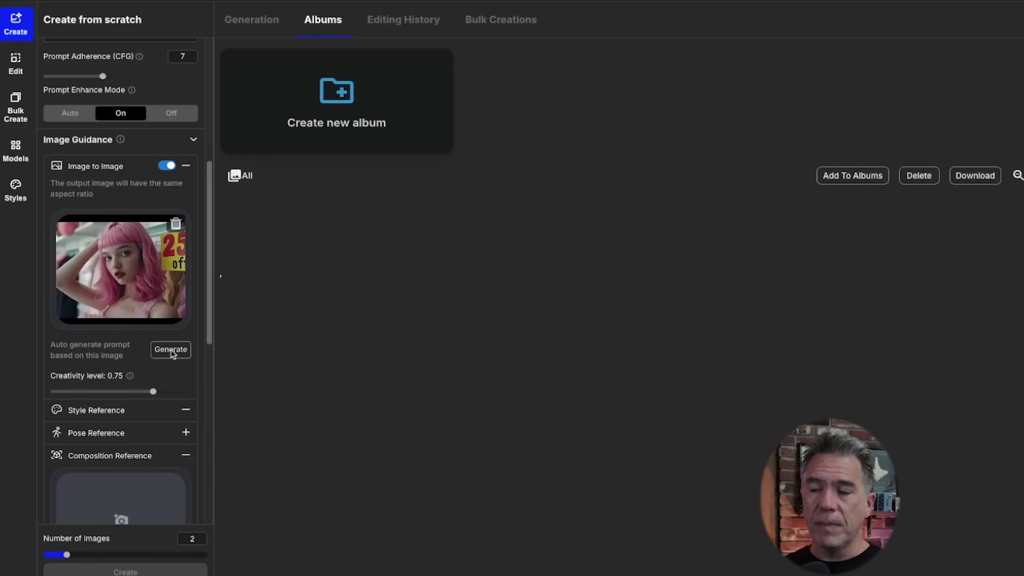
# Auto-generate a prompt from the reference photo and drag in a composition reference image
pyautogui.click(171, 350)
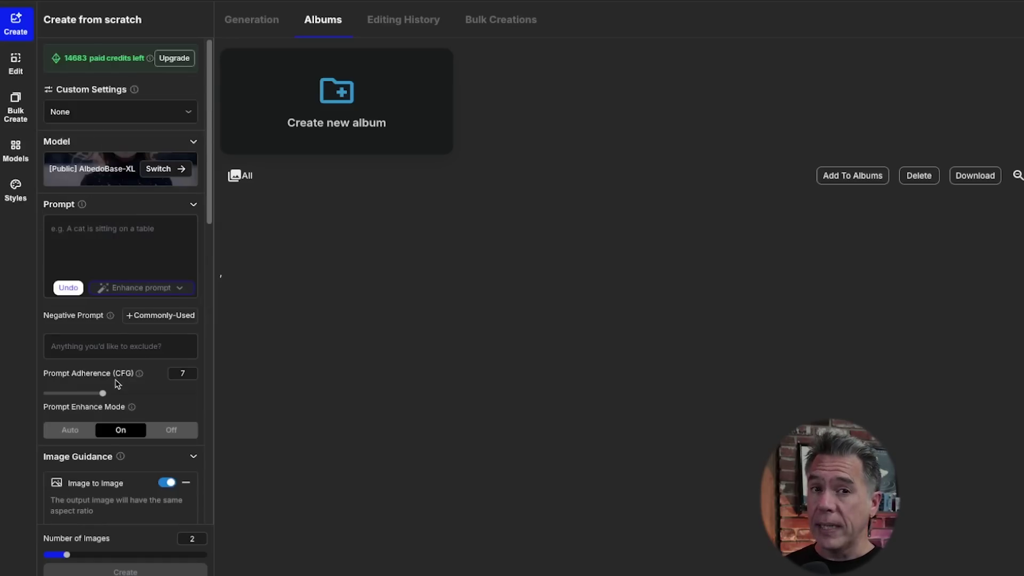
pyautogui.scroll(-7, 117, 384)
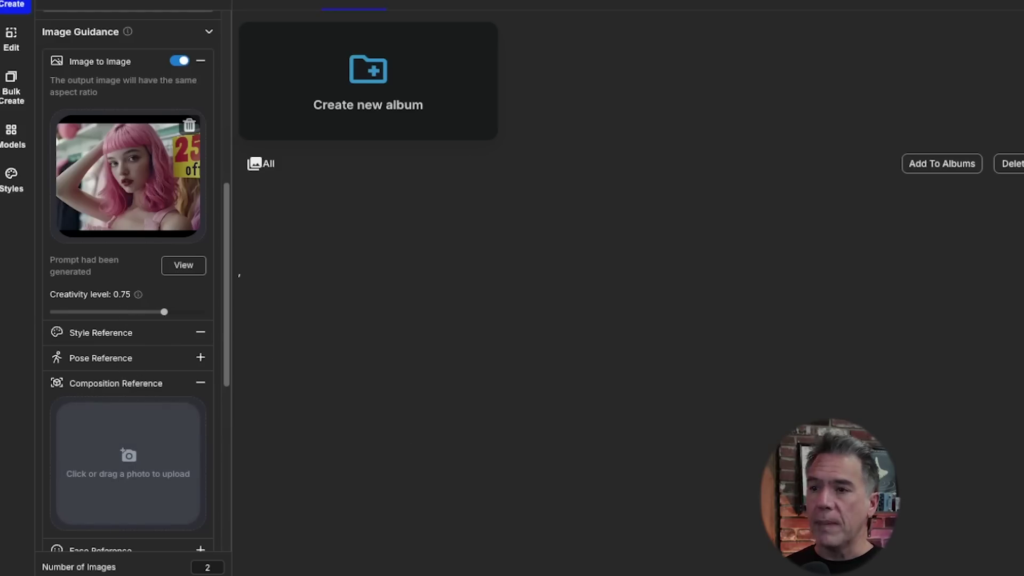
pyautogui.moveTo(130, 533); pyautogui.dragTo(130, 469)
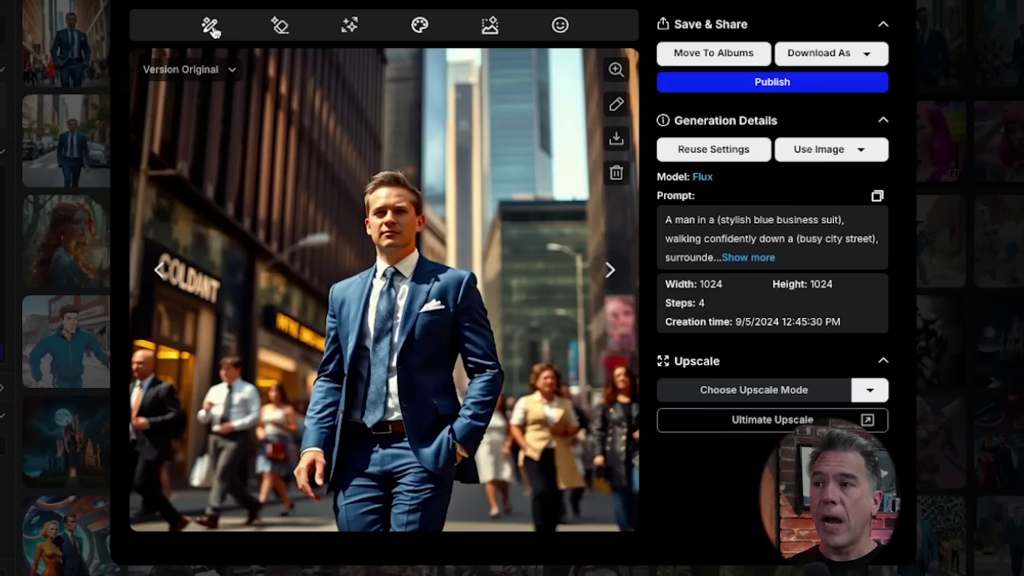
# Survey the Inpaint, Remove, Stylize, Background, Face and Expand tools for the businessman image
pyautogui.moveTo(215, 32)
pyautogui.moveTo(277, 26)
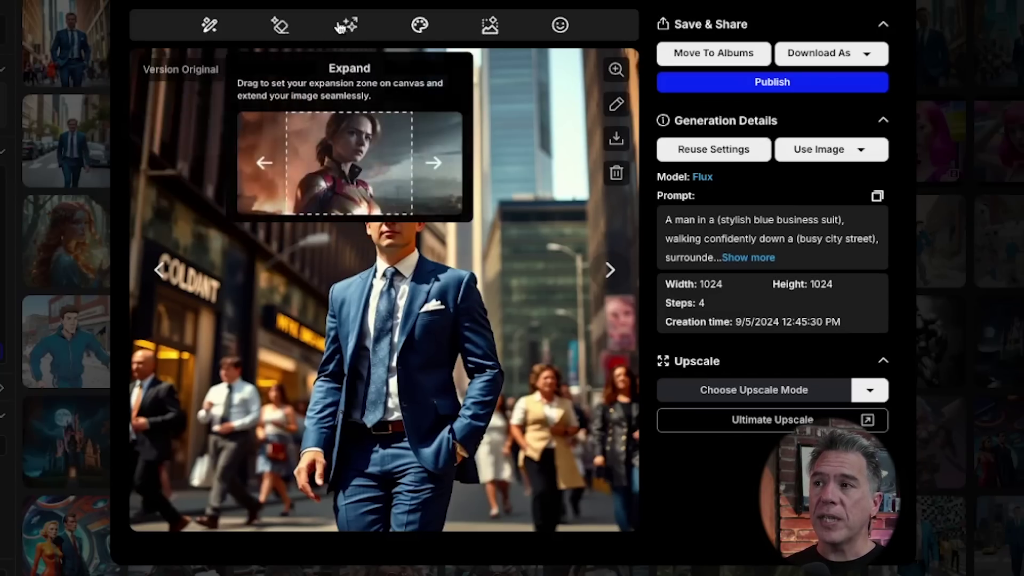
pyautogui.moveTo(412, 28)
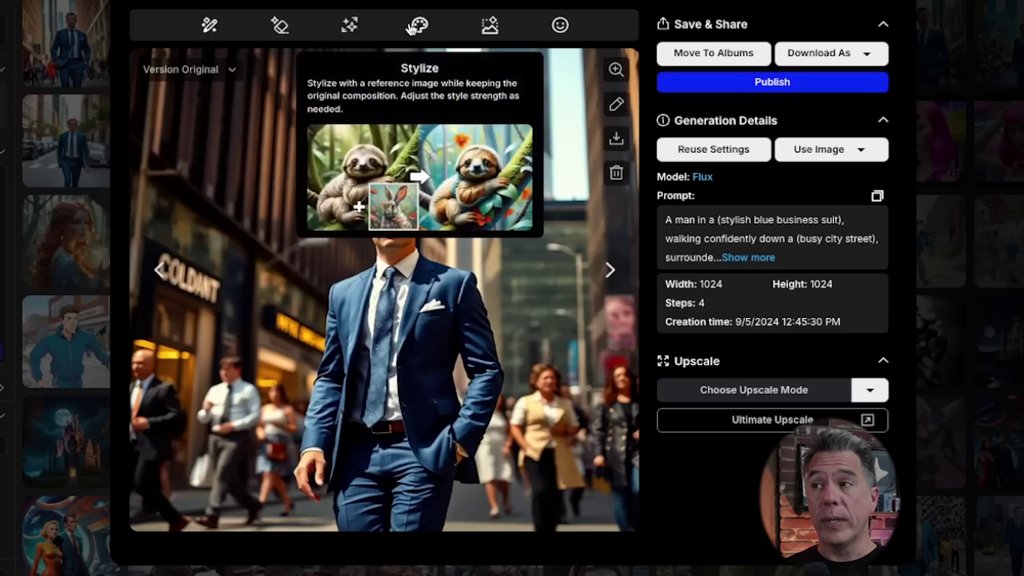
pyautogui.moveTo(486, 30)
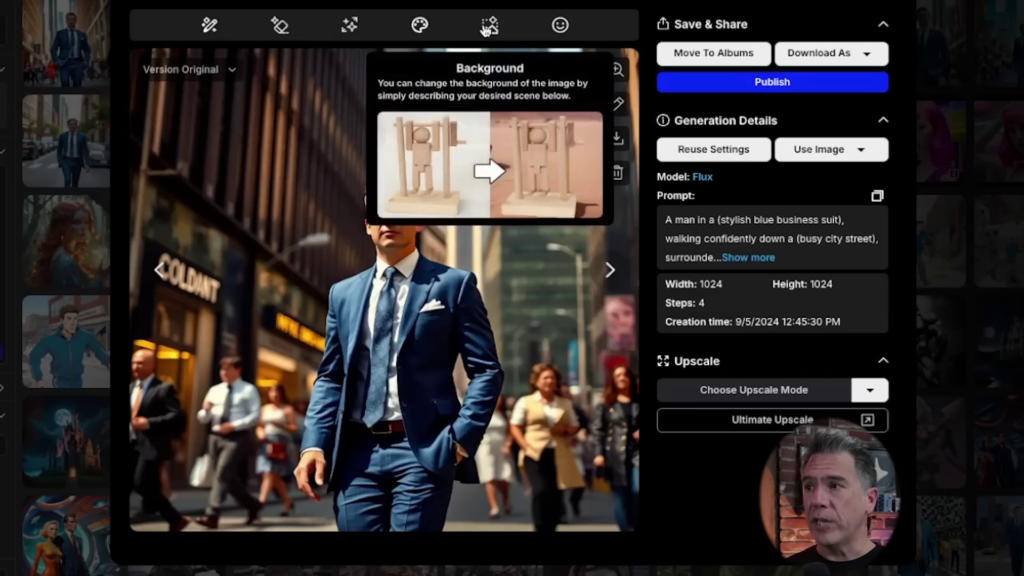
pyautogui.moveTo(556, 29)
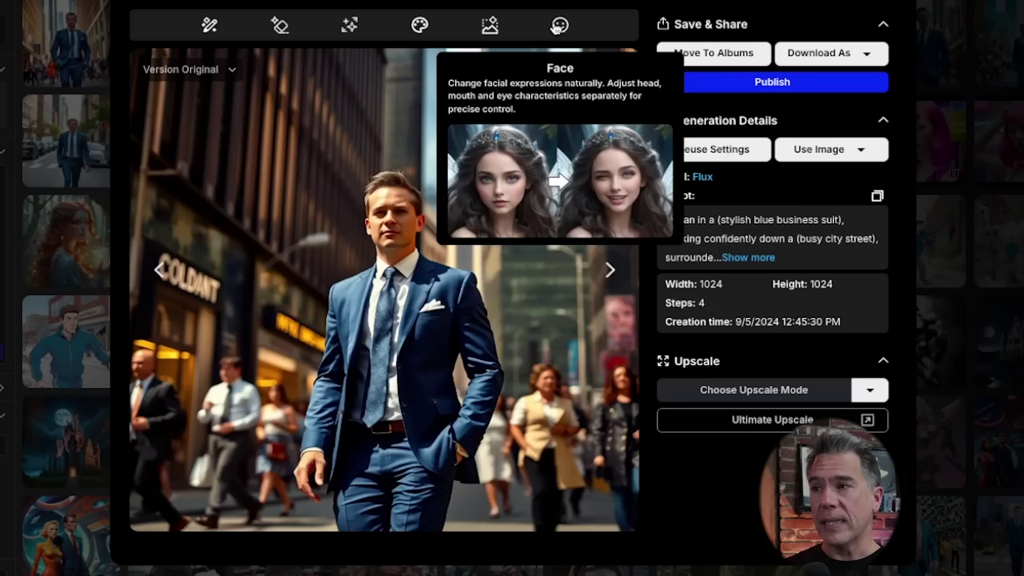
pyautogui.moveTo(349, 25)
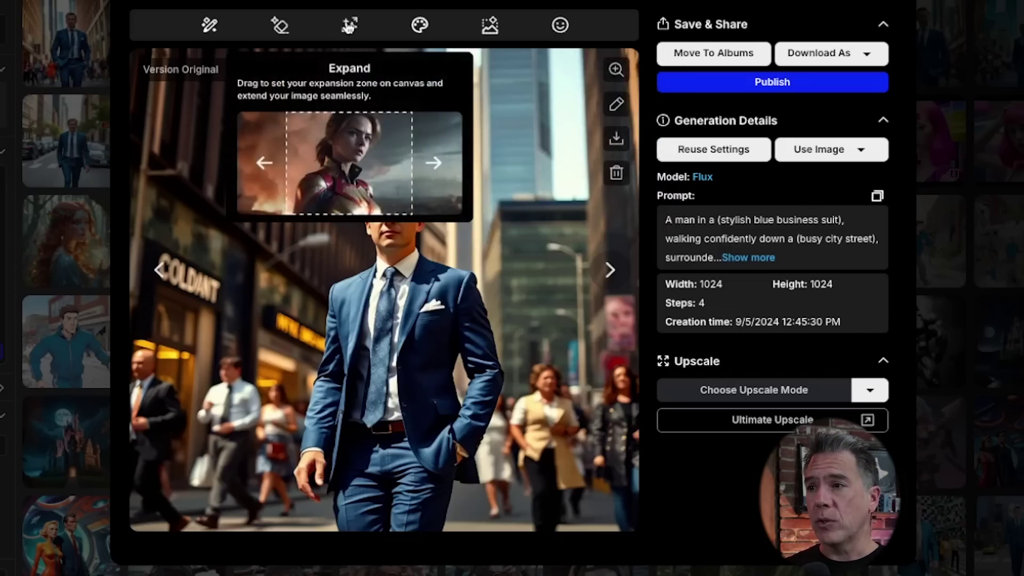
# Expand the businessman image to Cinema 16:9 (2367×1332) with the photo shifted left
pyautogui.click(348, 25)
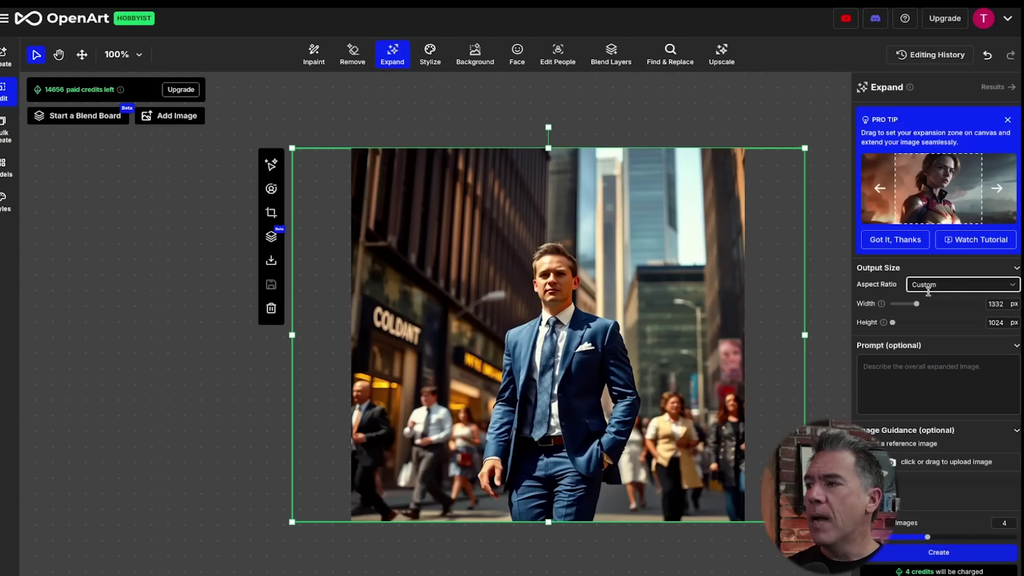
pyautogui.click(956, 288)
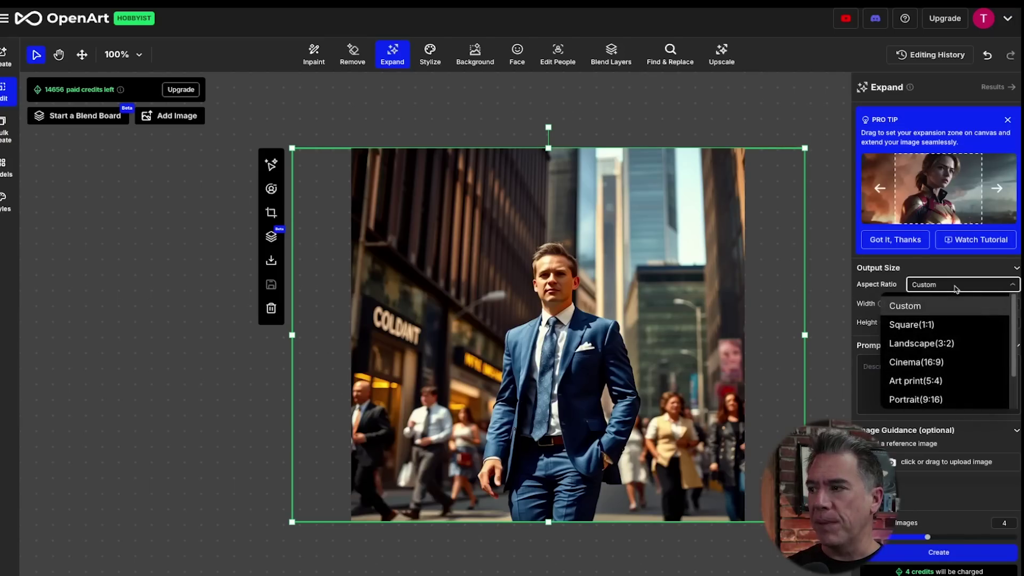
pyautogui.click(947, 364)
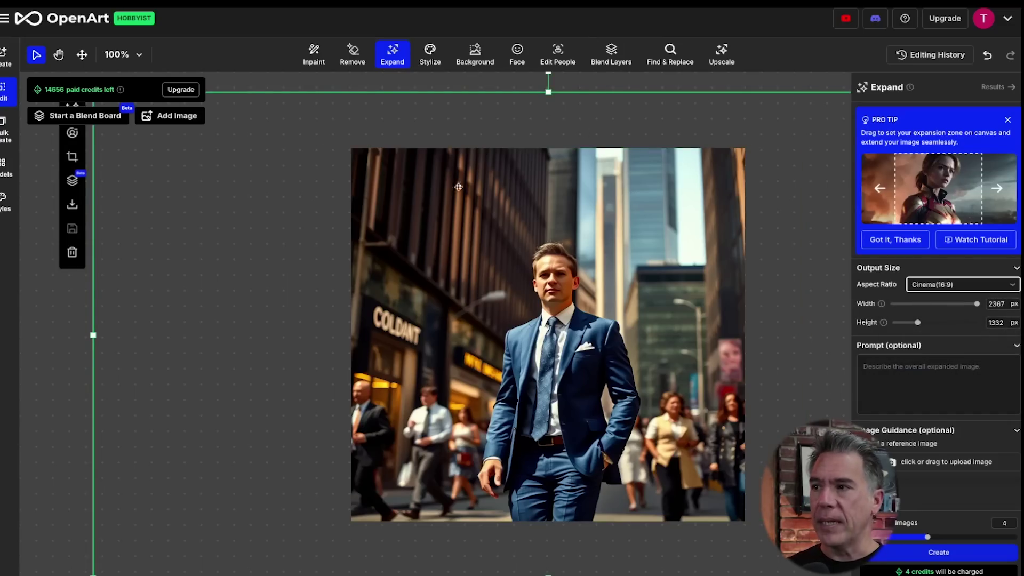
pyautogui.moveTo(571, 332); pyautogui.dragTo(375, 380)
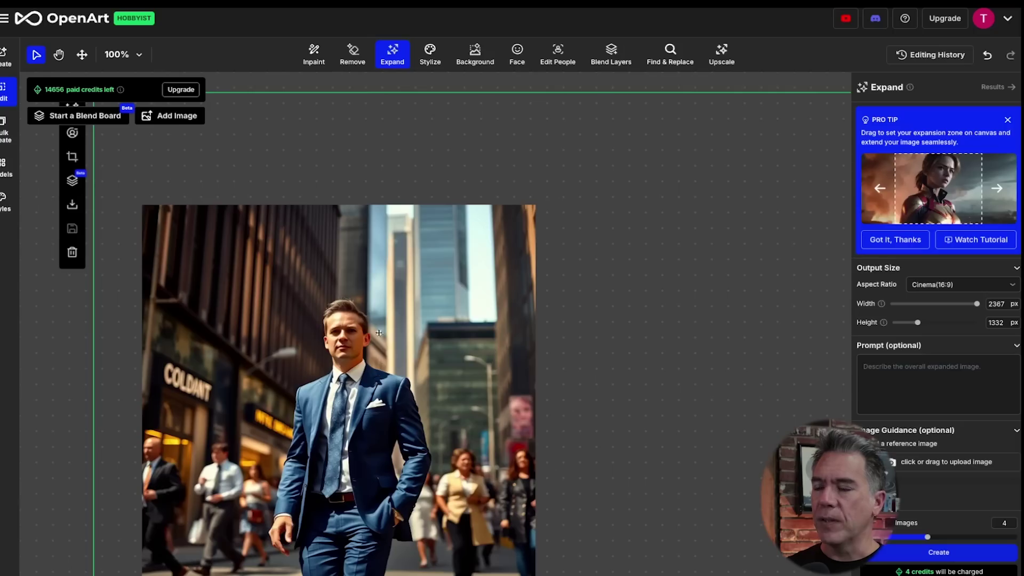
pyautogui.click(946, 392)
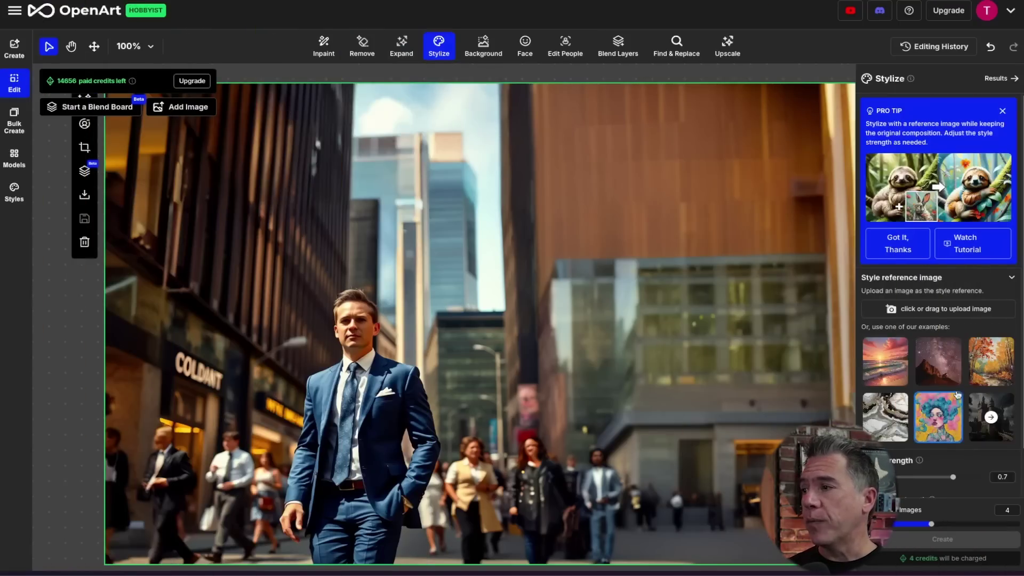
# Pick the colourful-haired portrait from the extra examples as the Stylize reference
pyautogui.scroll(-1, 913, 388)
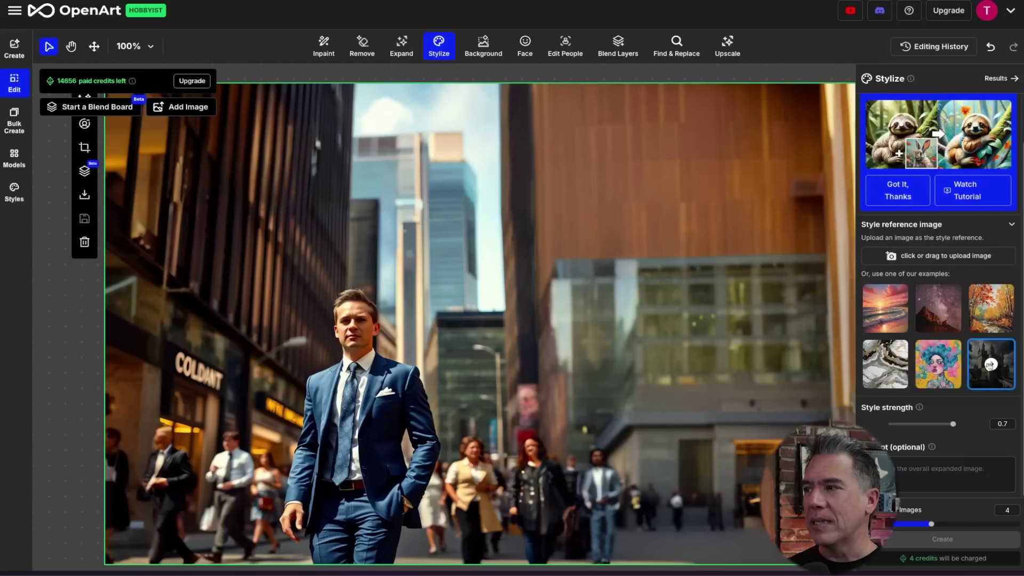
pyautogui.click(992, 365)
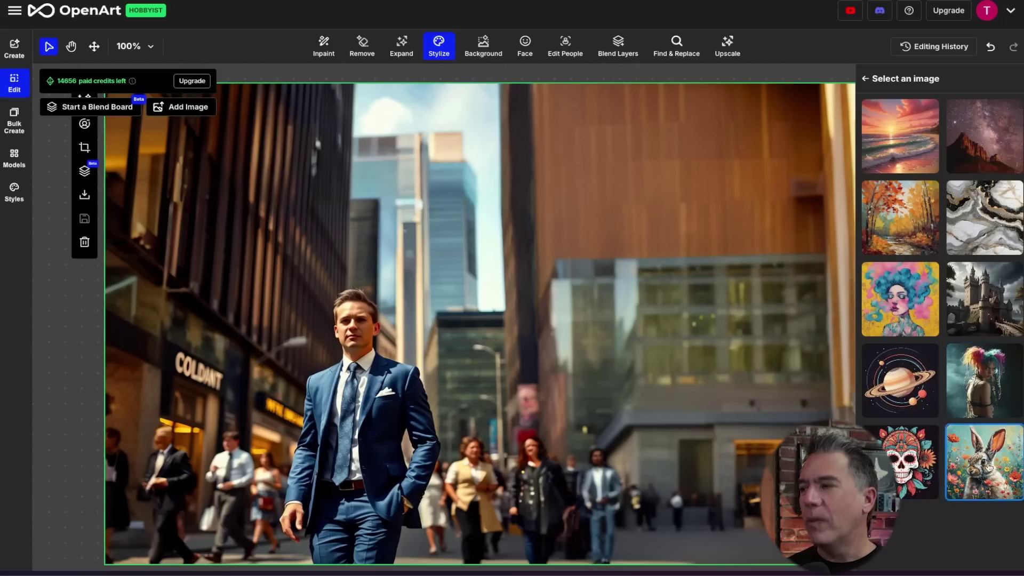
pyautogui.click(986, 391)
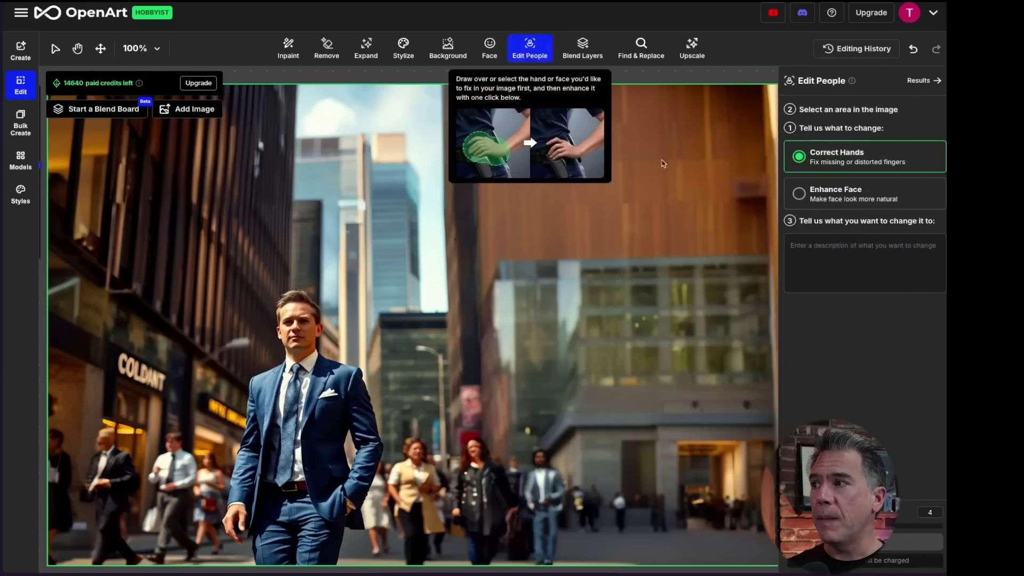
# Choose Correct Hands over Enhance Face and brush a mask over the man's left hand
pyautogui.click(832, 197)
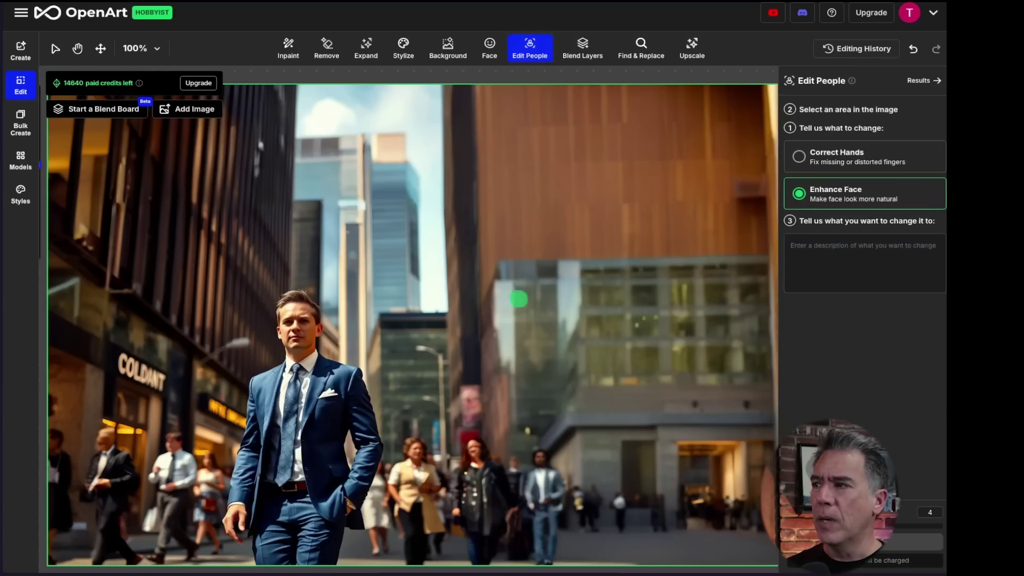
pyautogui.click(828, 156)
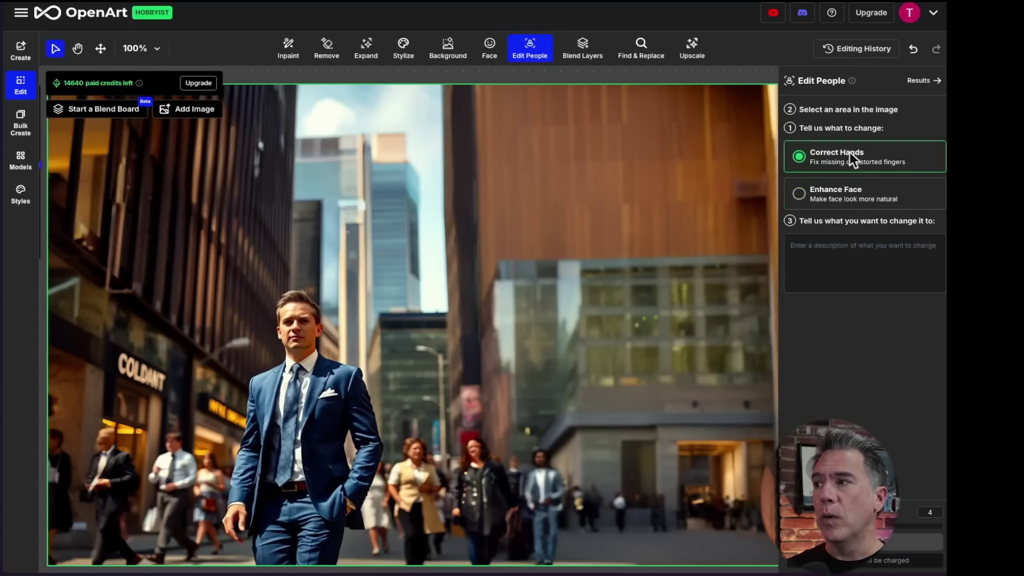
pyautogui.moveTo(229, 509); pyautogui.dragTo(236, 526)
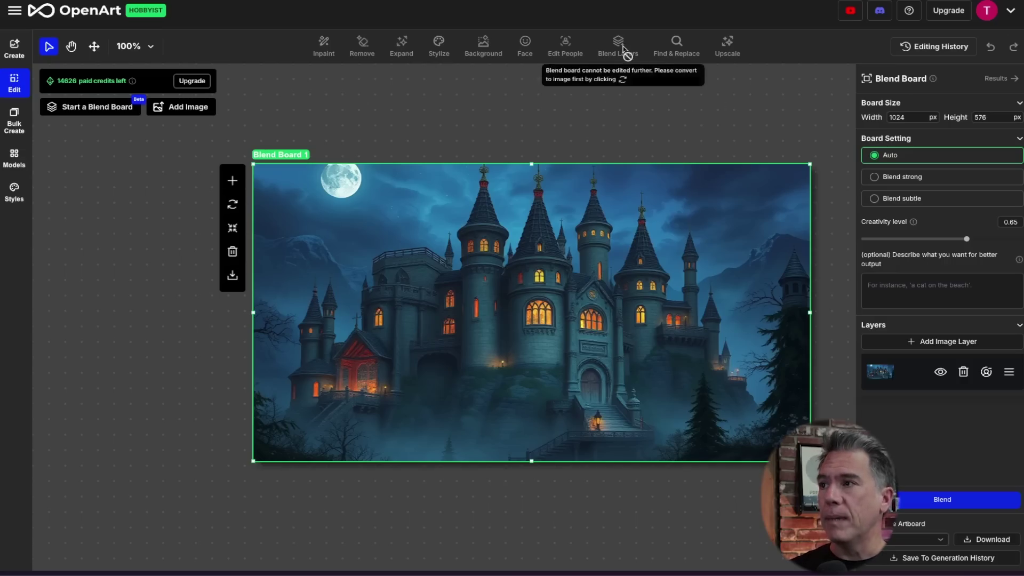
# Add the armoured knight as a new layer, enlarge it and position it over the castle
pyautogui.click(938, 346)
pyautogui.moveTo(454, 327); pyautogui.dragTo(461, 360)
pyautogui.moveTo(391, 282); pyautogui.dragTo(275, 215)
pyautogui.moveTo(510, 344); pyautogui.dragTo(567, 368)
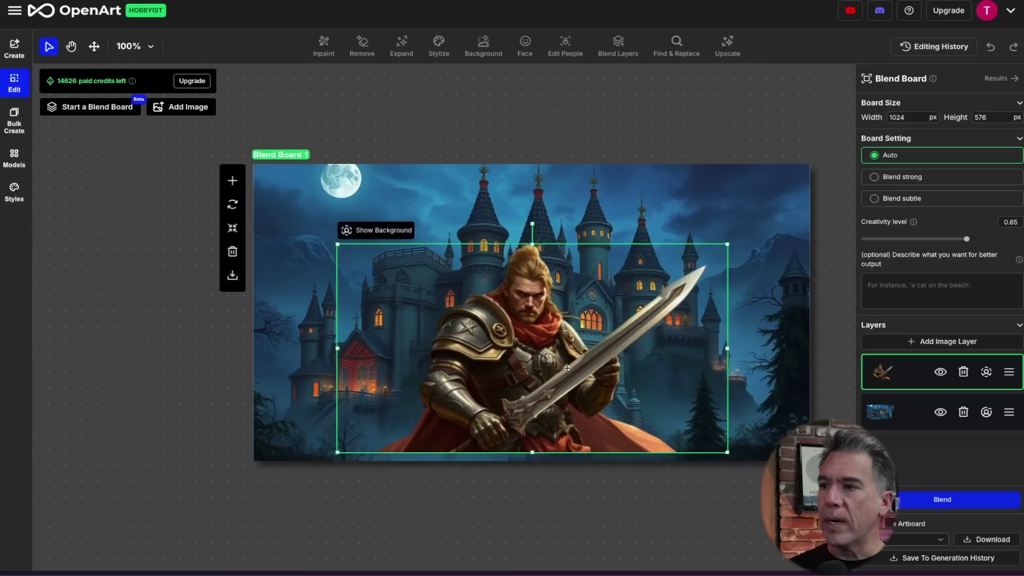
# Toggle the knight's background back on and off, enlarge it further, and shift it right
pyautogui.click(374, 230)
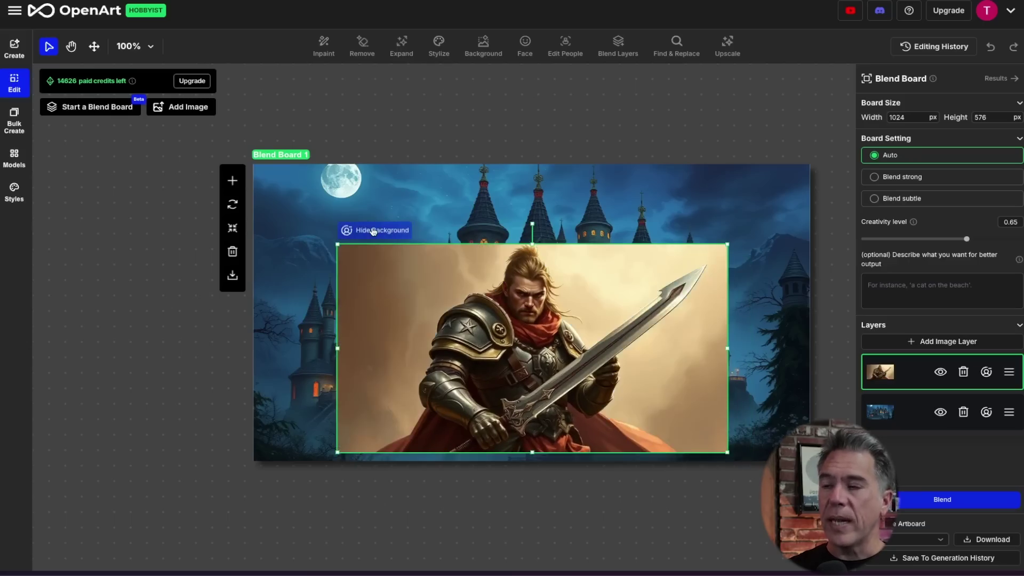
pyautogui.click(374, 231)
pyautogui.moveTo(448, 325); pyautogui.dragTo(463, 340)
pyautogui.moveTo(352, 258); pyautogui.dragTo(289, 224)
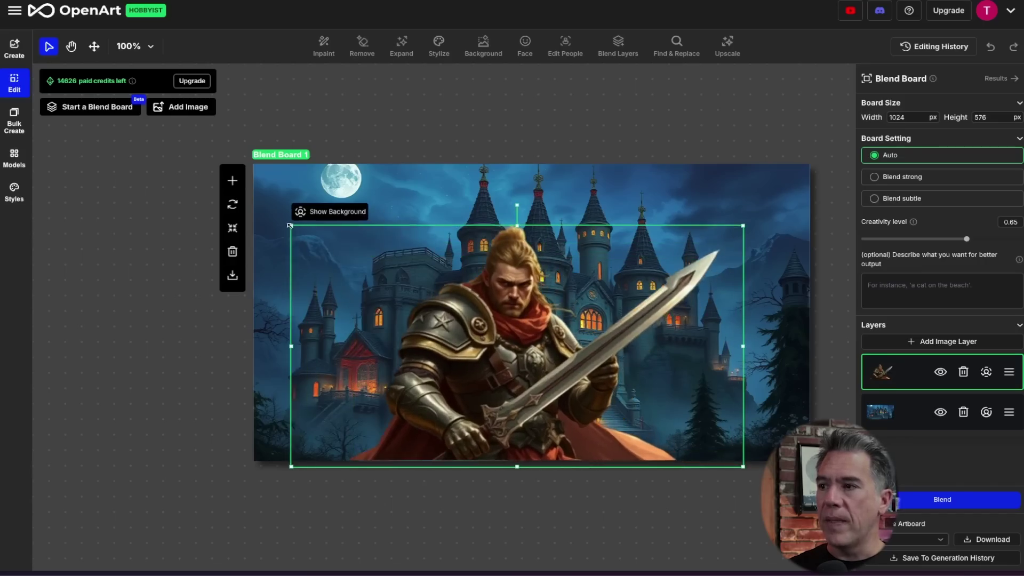
pyautogui.moveTo(546, 347); pyautogui.dragTo(613, 354)
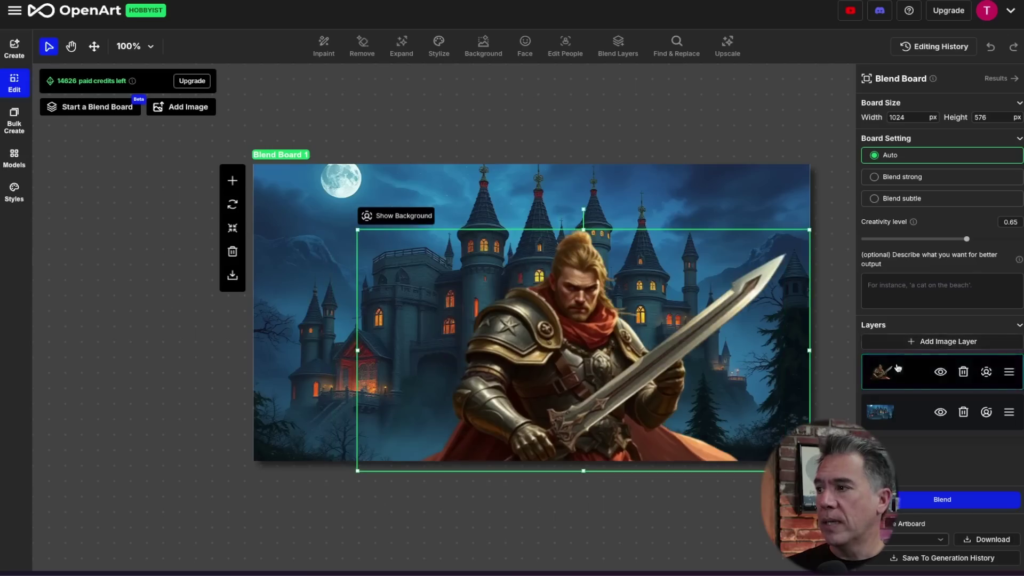
pyautogui.click(927, 291)
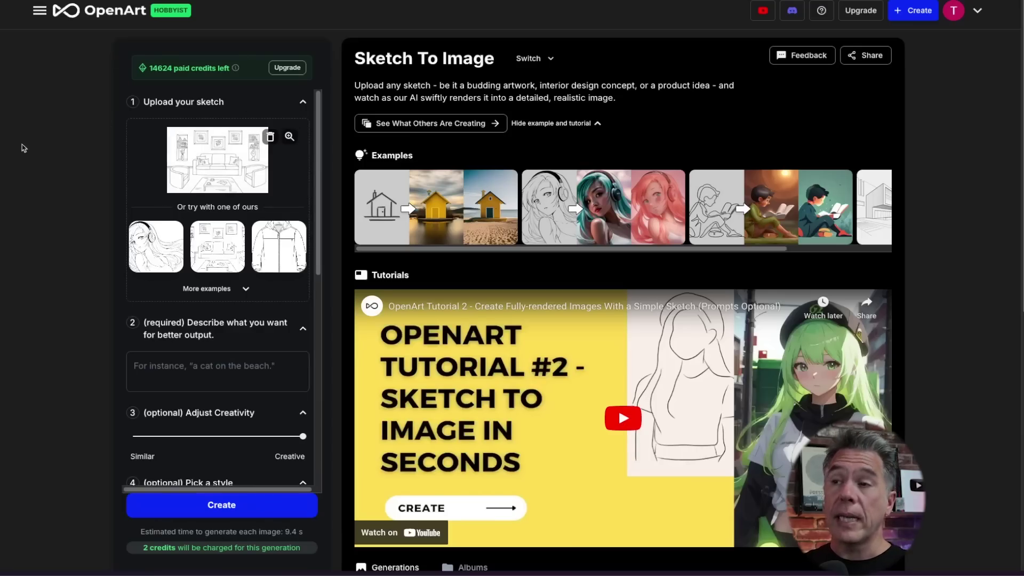
# Preview the living-room sketch, enter the blue-and-orange modern living room prompt, and pick Architecture
pyautogui.moveTo(239, 170)
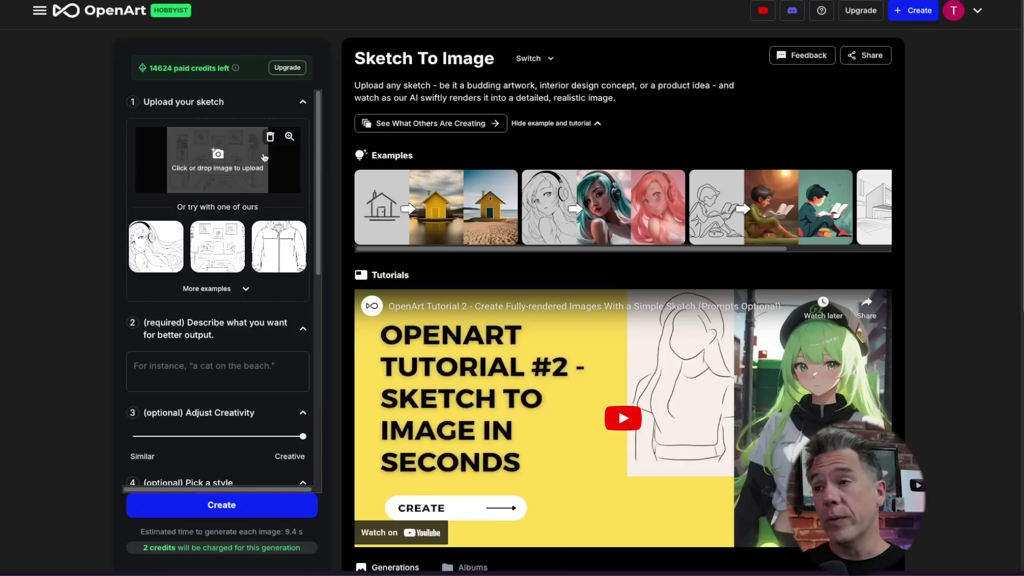
pyautogui.click(289, 137)
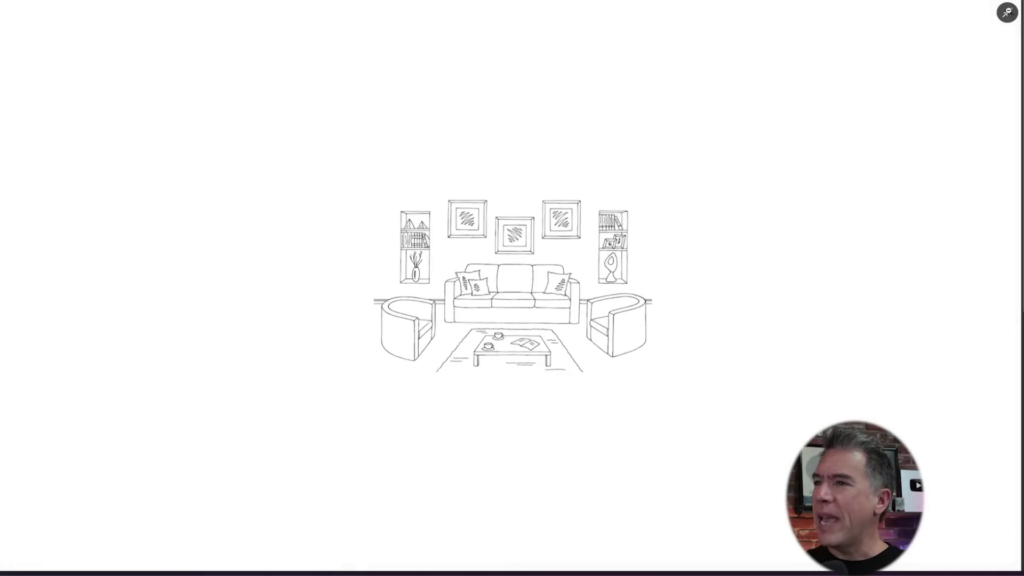
pyautogui.click(1007, 12)
pyautogui.click(134, 354)
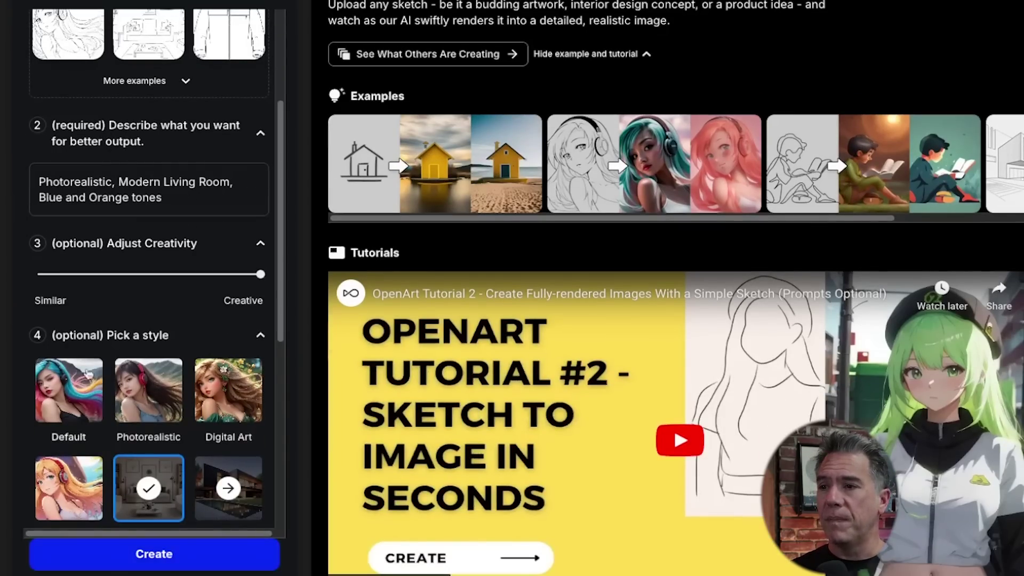
pyautogui.click(228, 488)
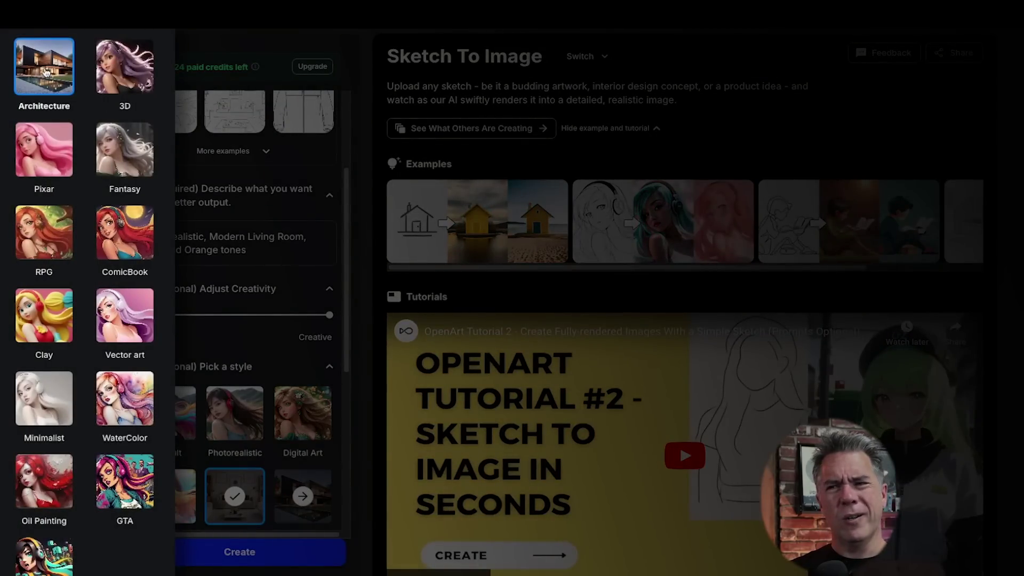
pyautogui.click(47, 72)
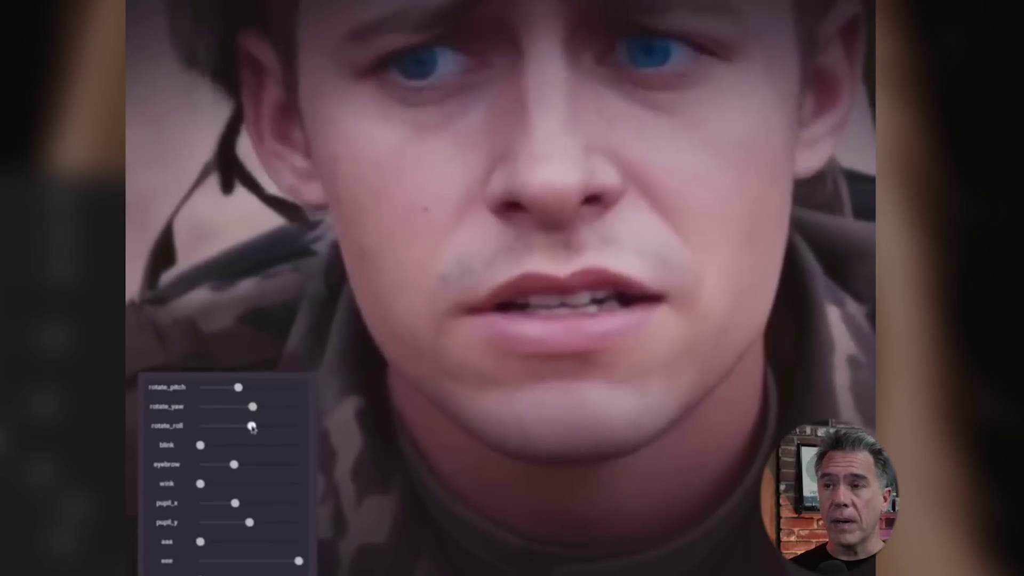
# Open the soldier's mouth wide, then load the pink-haired woman photo into Change Facial Expression
pyautogui.moveTo(200, 541); pyautogui.dragTo(244, 541)
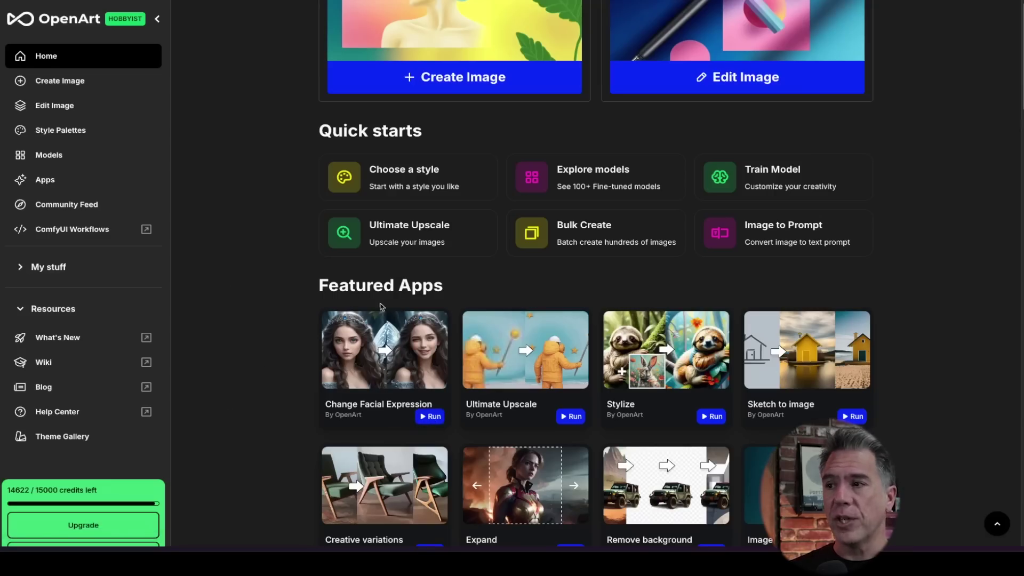
pyautogui.click(432, 416)
pyautogui.moveTo(404, 334); pyautogui.dragTo(506, 272)
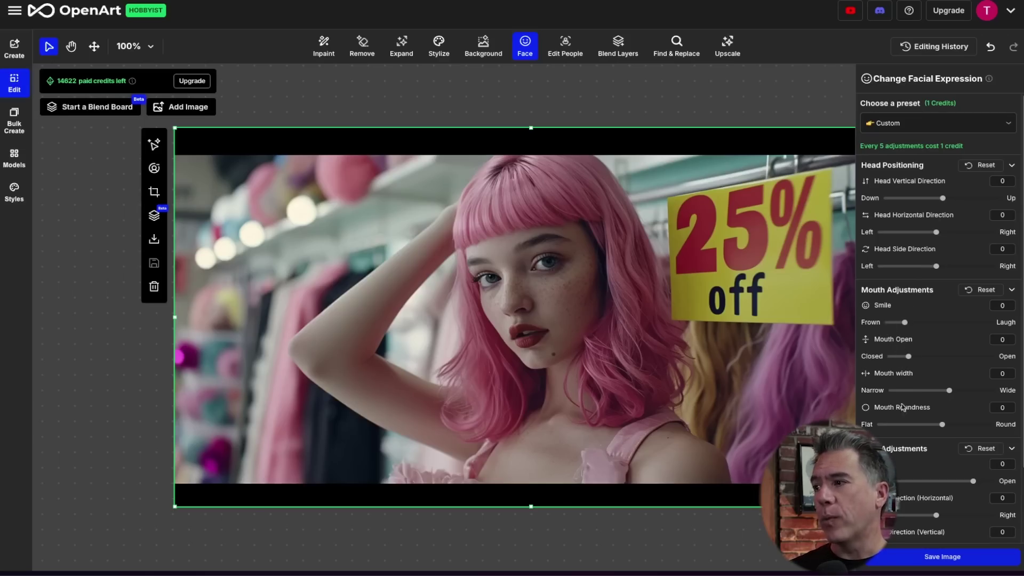
# Set the woman's Mouth Open to 21 and widen her mouth slightly to 1
pyautogui.scroll(-2, 906, 458)
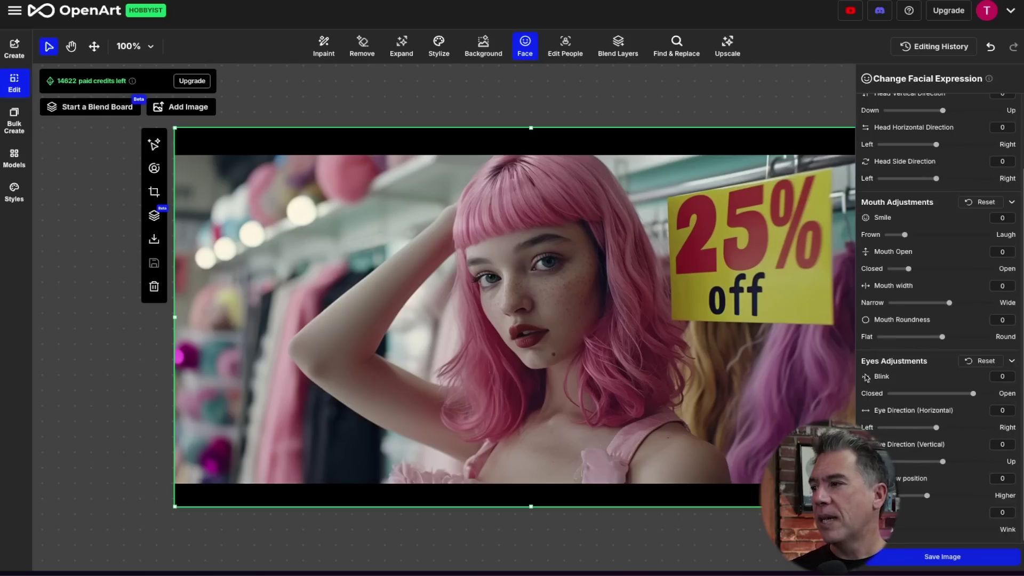
pyautogui.scroll(2, 866, 377)
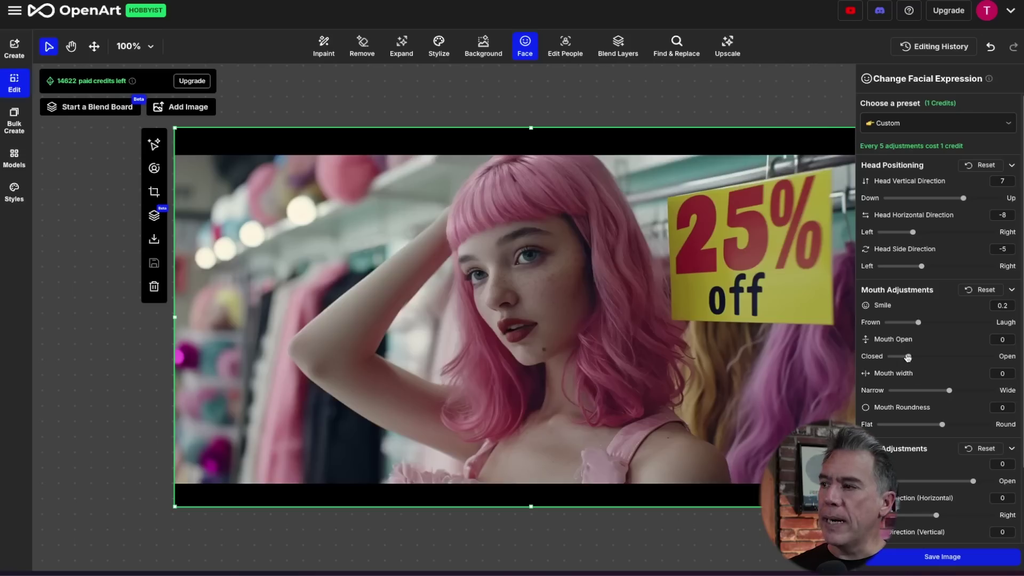
pyautogui.moveTo(908, 357); pyautogui.dragTo(925, 360)
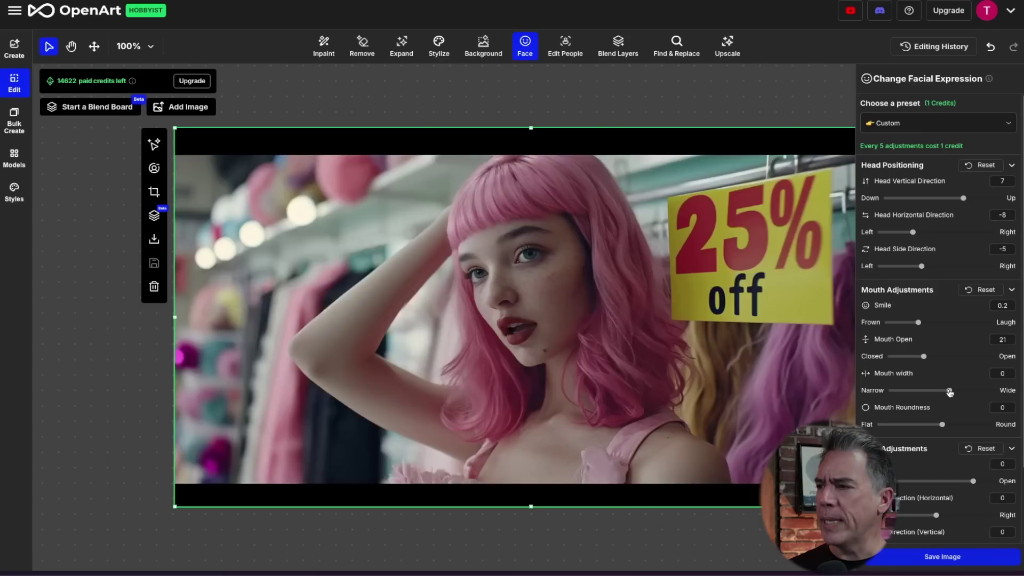
pyautogui.moveTo(949, 393); pyautogui.dragTo(957, 391)
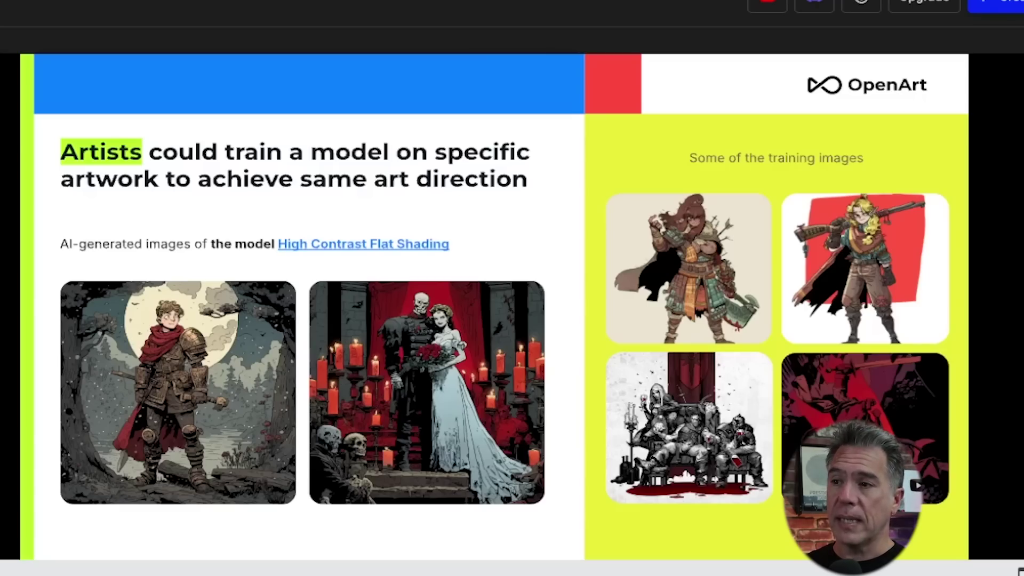
# Advance two slides to the concept artists model-training slide
pyautogui.press('Right')
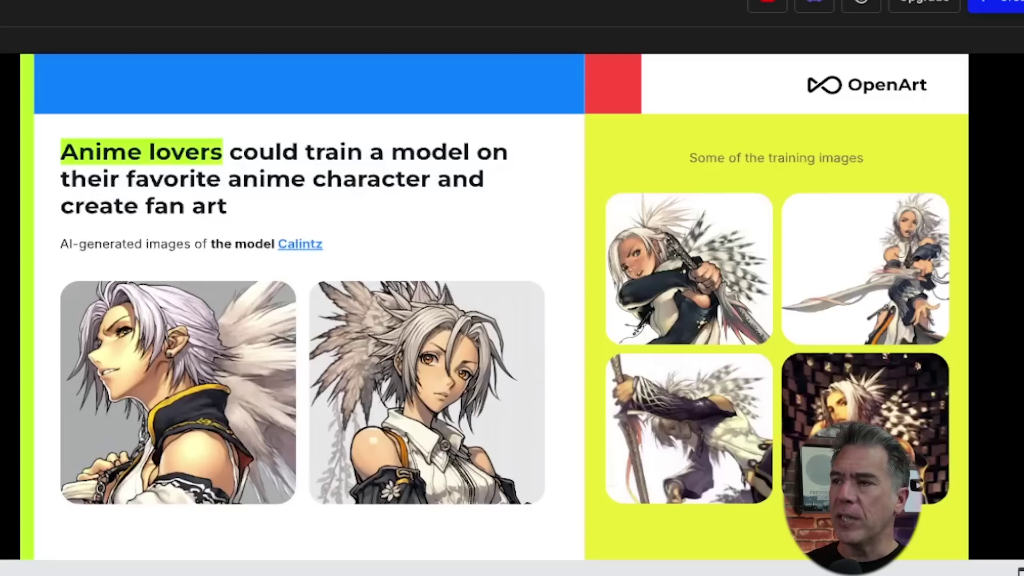
pyautogui.press('Right')
pyautogui.press('Right')
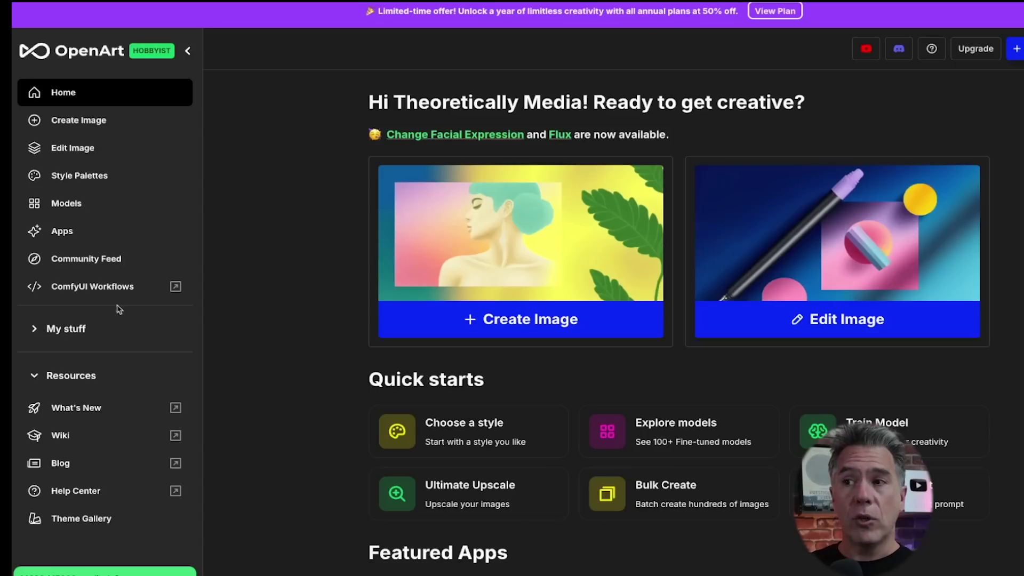
# Open the ComfyUI Workflows site, browse All Workflows, and switch to the workflow templates
pyautogui.click(94, 288)
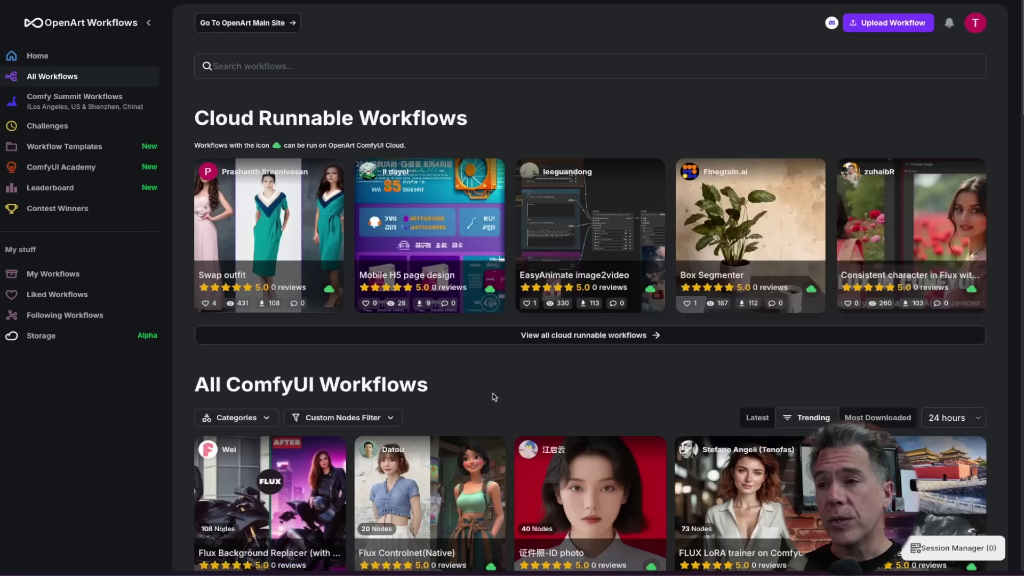
pyautogui.scroll(-2, 496, 395)
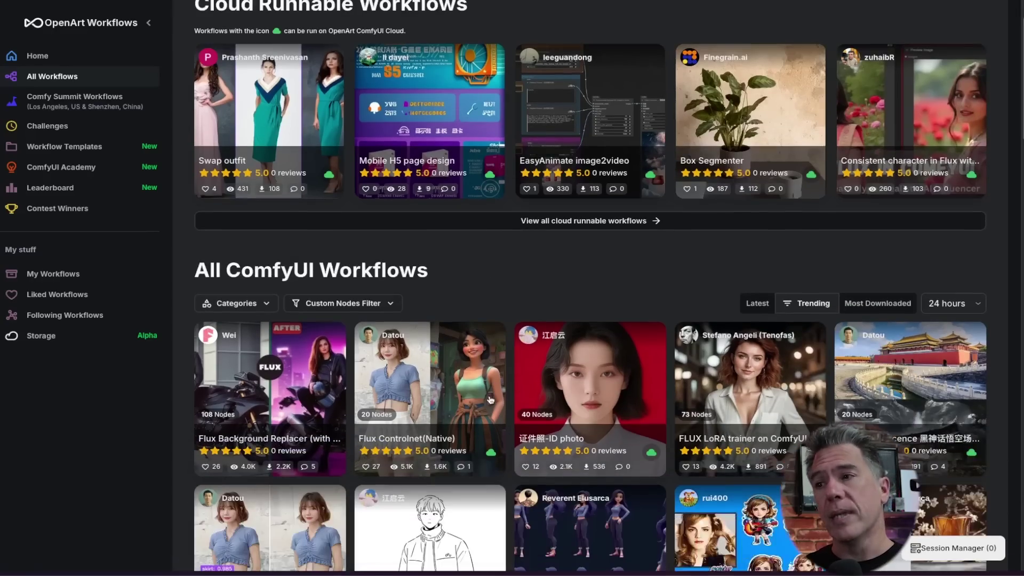
pyautogui.scroll(-2, 525, 331)
pyautogui.scroll(-10, 520, 343)
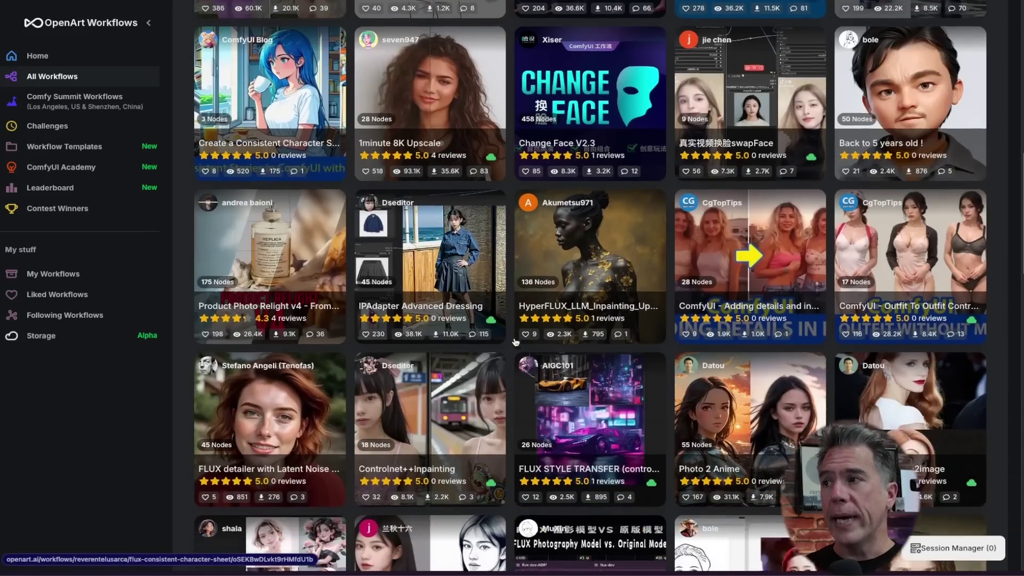
pyautogui.scroll(-3, 516, 342)
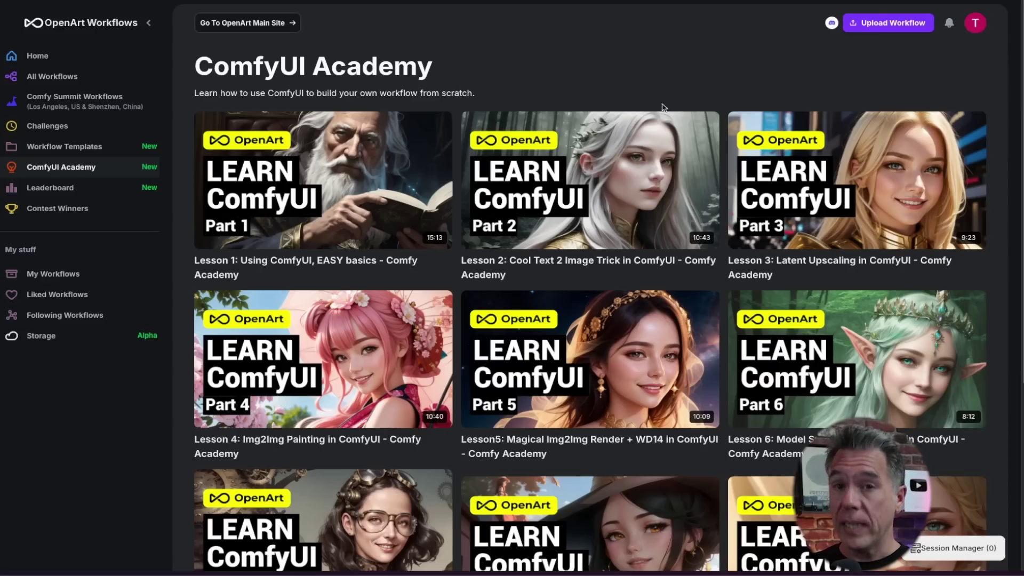
pyautogui.click(33, 155)
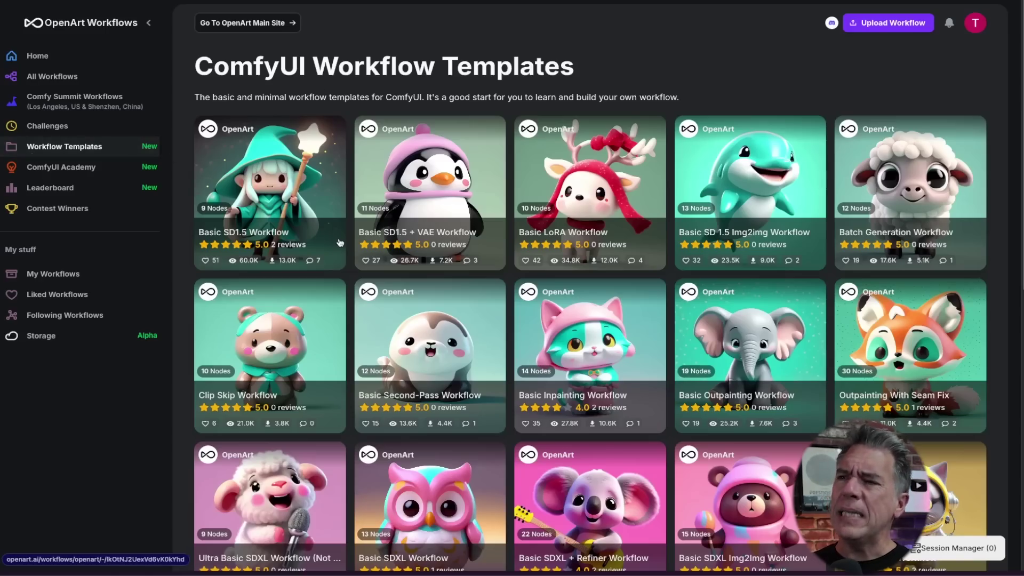
# Pick the Flux + LoRa + Upscale card from Cloud Runnable Workflows and launch it on cloud
pyautogui.scroll(-4, 339, 242)
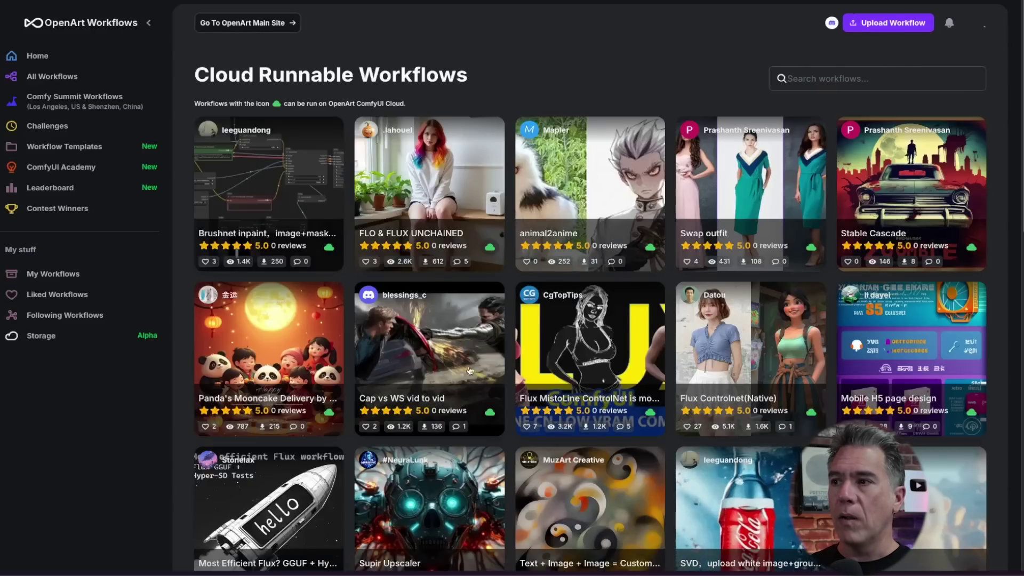
pyautogui.scroll(-3, 462, 378)
pyautogui.scroll(-5, 462, 379)
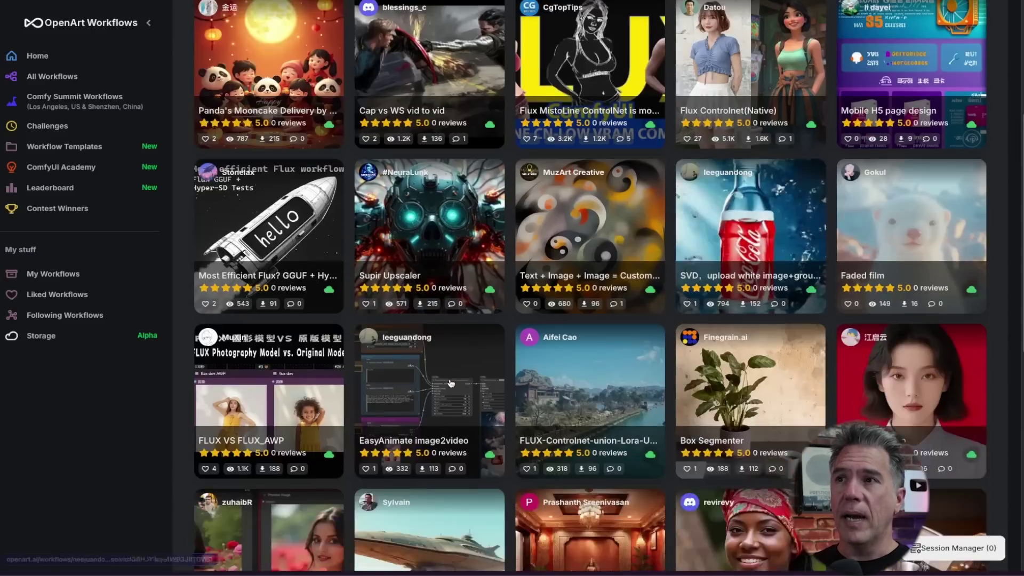
pyautogui.scroll(-1, 451, 382)
pyautogui.click(430, 533)
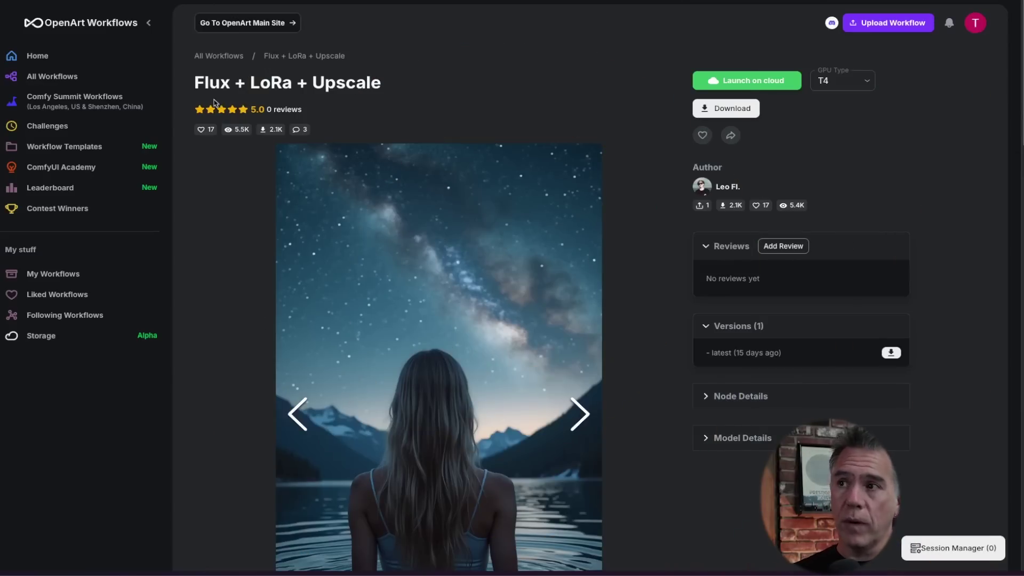
pyautogui.scroll(-1, 629, 197)
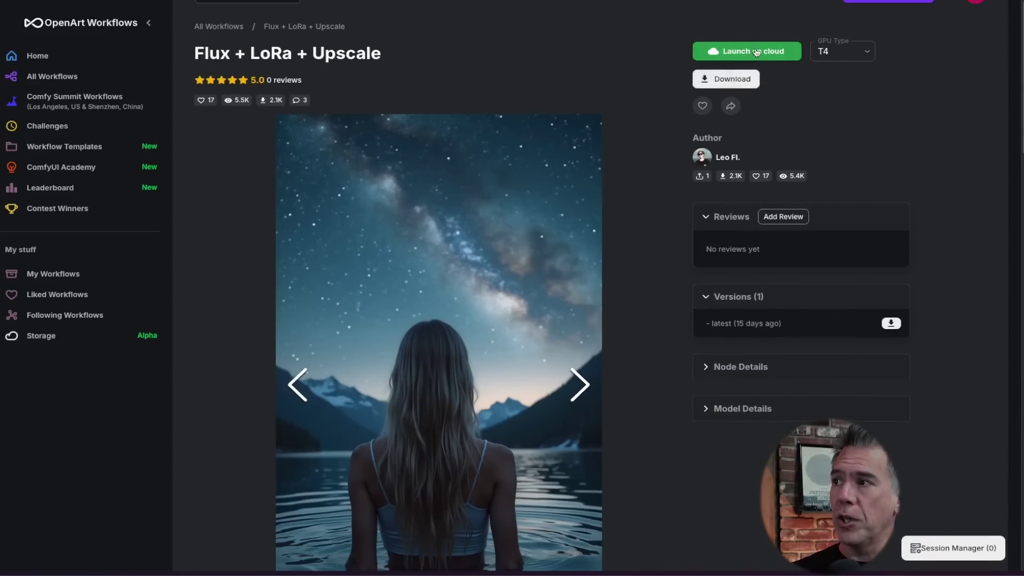
pyautogui.click(756, 52)
# Replace the CLIP Text Encode prompt with the pasted cyberpunk warrior description
pyautogui.moveTo(480, 57); pyautogui.dragTo(421, 50)
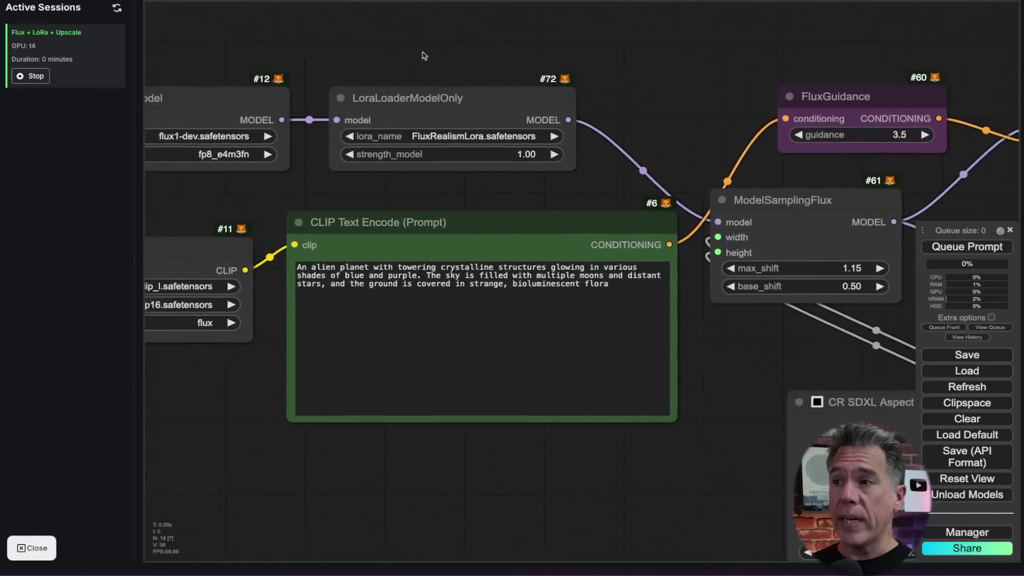
pyautogui.scroll(2, 270, 74)
pyautogui.moveTo(269, 75); pyautogui.dragTo(347, 46)
pyautogui.moveTo(451, 303); pyautogui.dragTo(235, 257)
pyautogui.click(206, 257)
pyautogui.write('A futuristic cyberpunk warrior with neon blue armor, a sleek helmet with a visor, and glowing circuitry patterns on the suit. The character wields a high-tech energy sword, standing in a neon-lit alley')
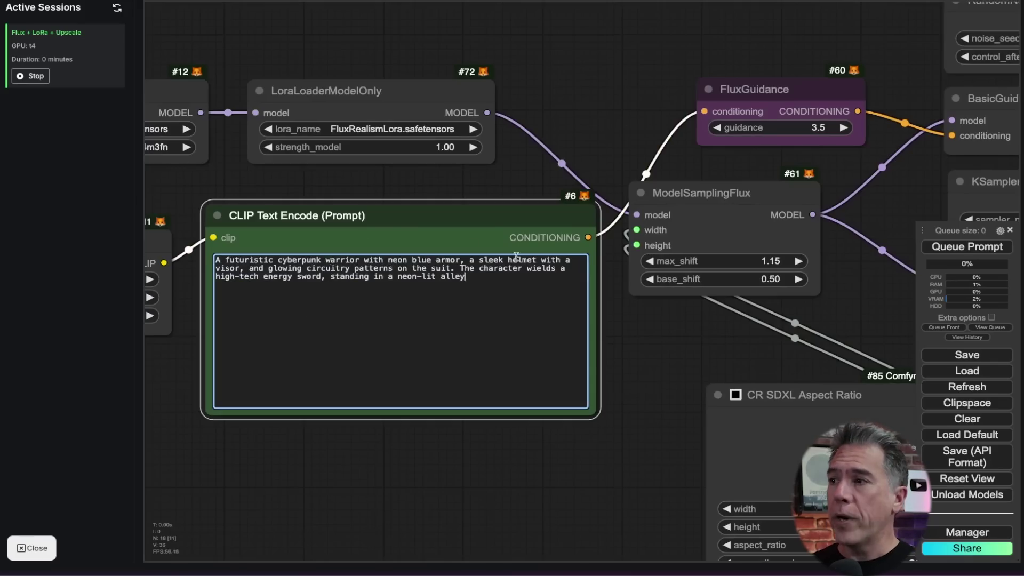
# Pan the node graph over to the sampler and image output nodes
pyautogui.hscroll(10, 767, 433)
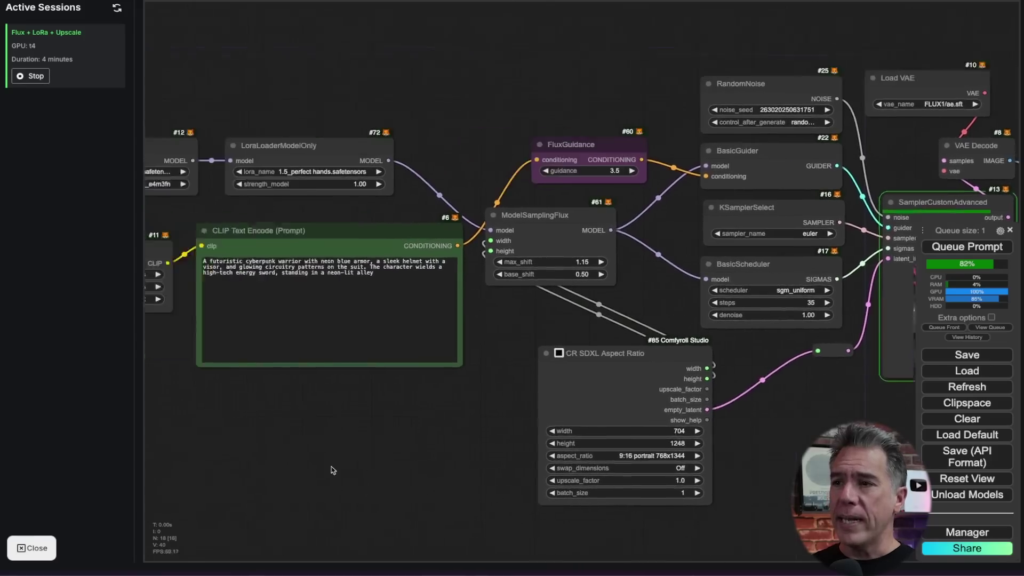
pyautogui.hscroll(-4, 332, 469)
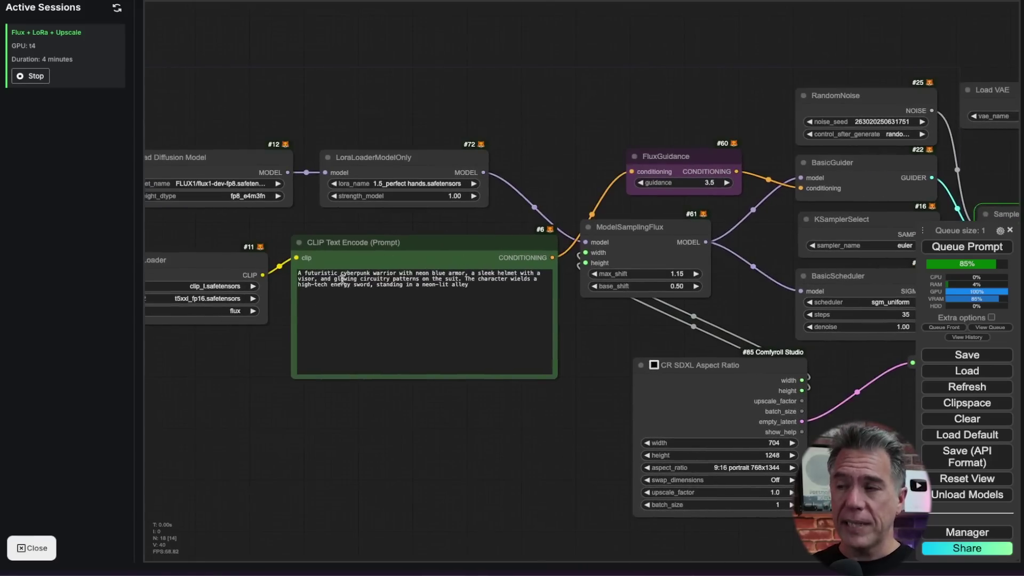
pyautogui.hscroll(7, 446, 502)
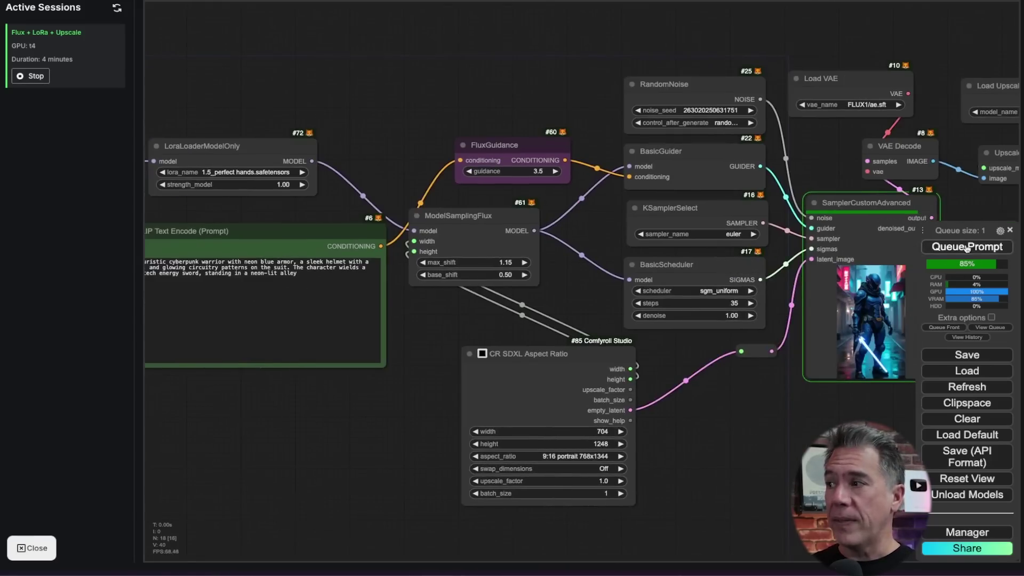
pyautogui.moveTo(724, 459); pyautogui.dragTo(651, 482)
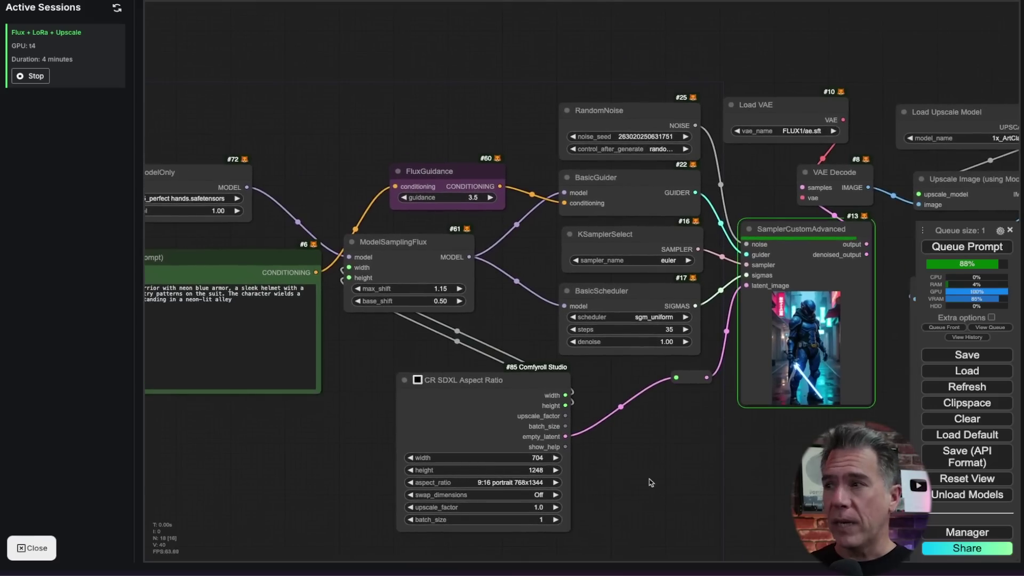
pyautogui.moveTo(728, 456); pyautogui.dragTo(572, 459)
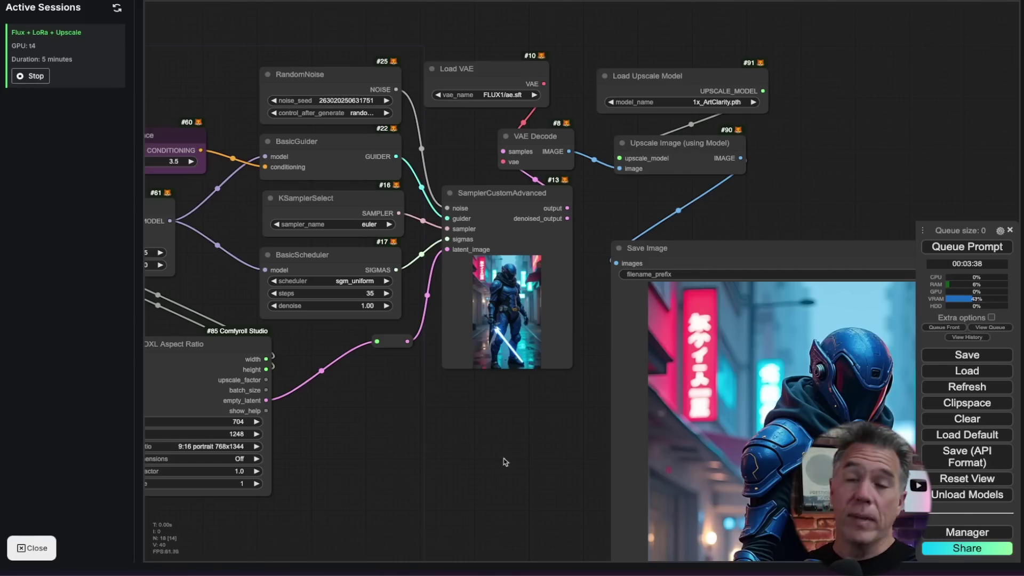
# Pan the canvas to center the full upscaled cyberpunk warrior image in Save Image
pyautogui.moveTo(507, 475); pyautogui.dragTo(248, 360)
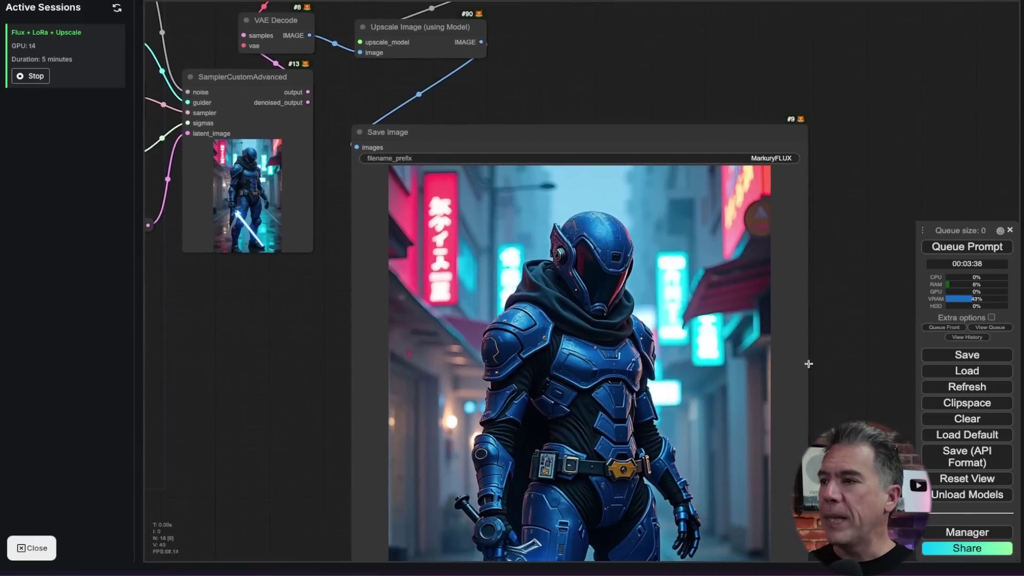
pyautogui.moveTo(809, 363); pyautogui.dragTo(682, 233)
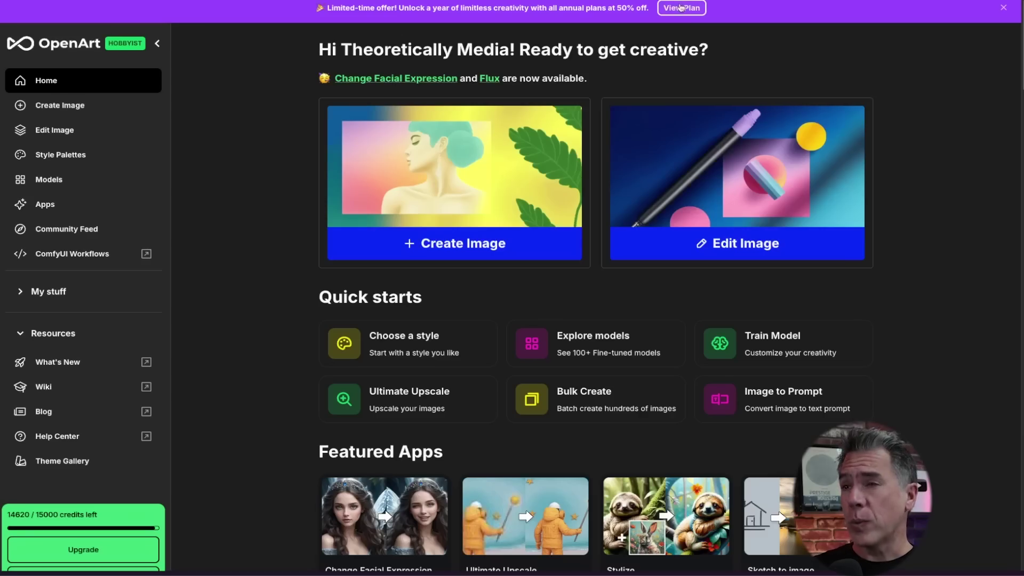
pyautogui.click(681, 7)
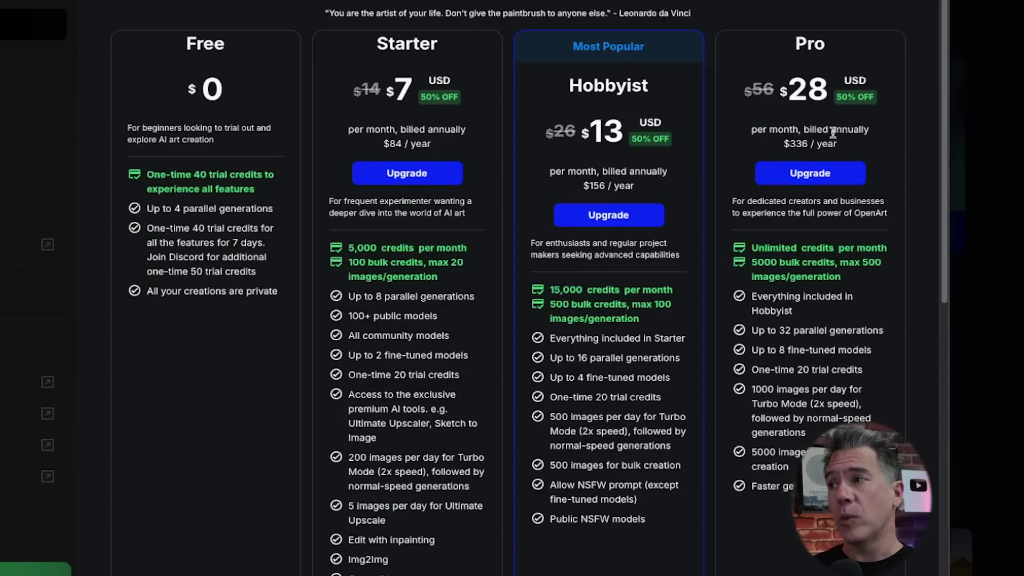